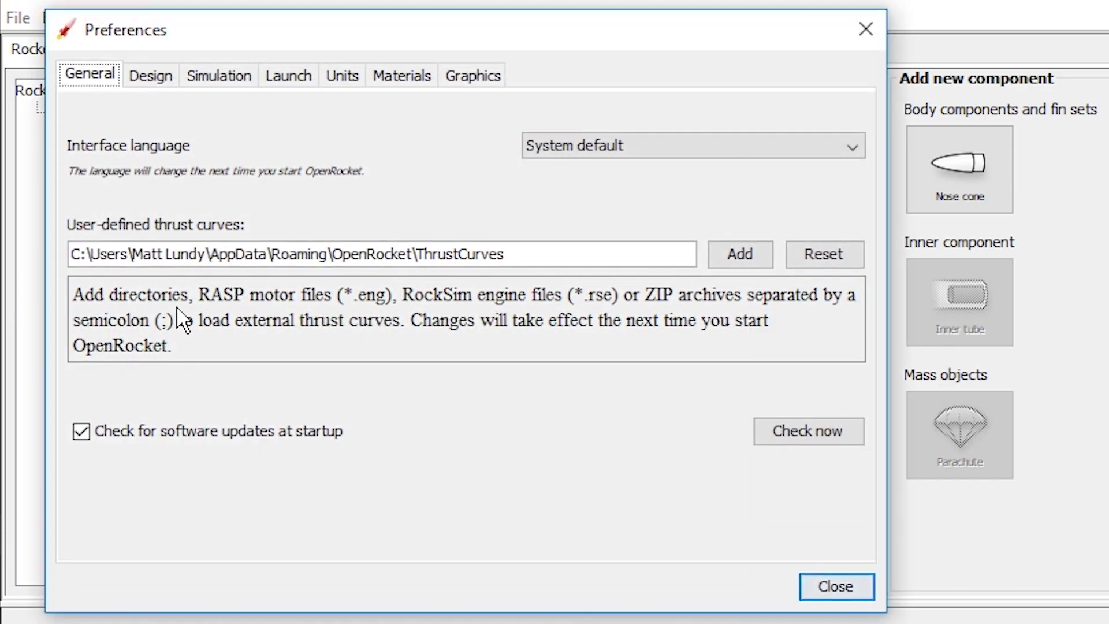
# - Review the preferred units in the preferences and close the dialog
pyautogui.click(343, 84)
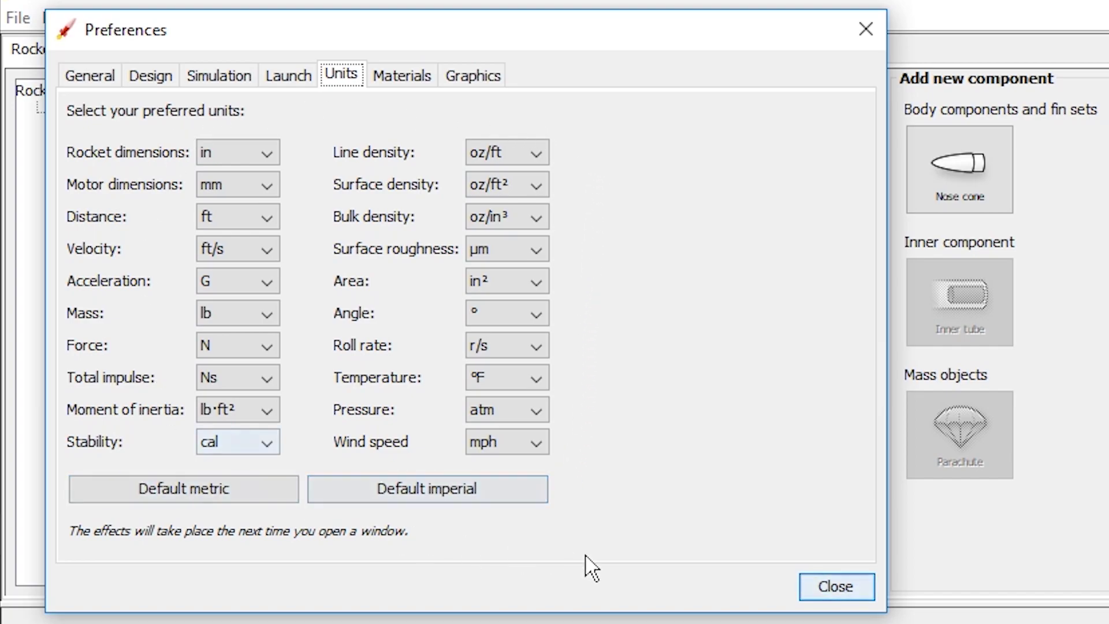
pyautogui.click(821, 592)
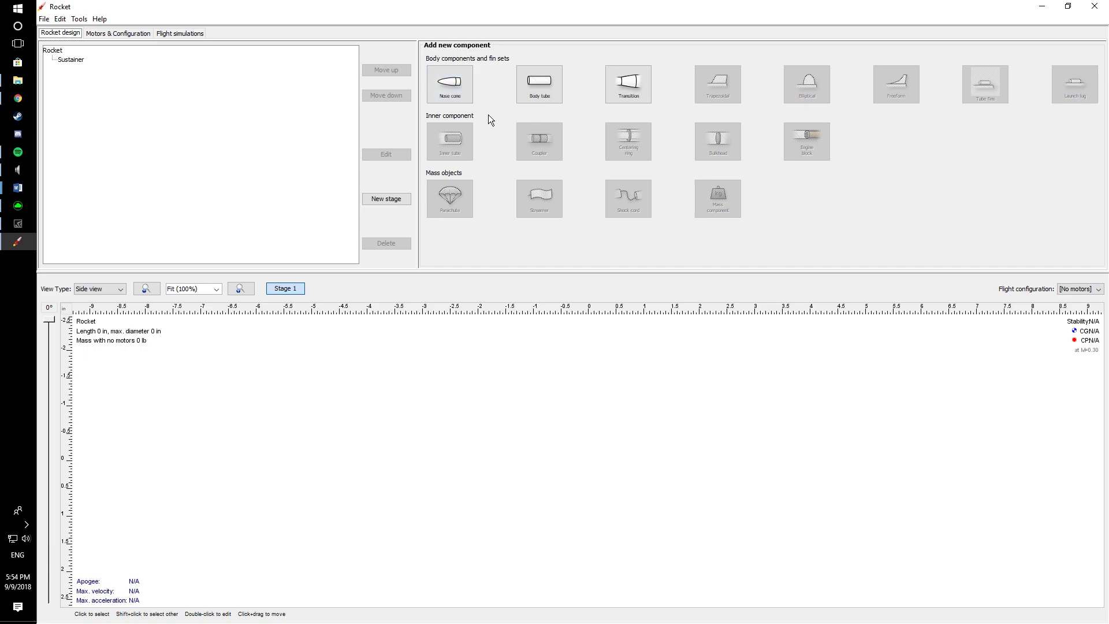
# - Add a nose cone to the sustainer and look through its override, appearance and comment settings
pyautogui.click(455, 102)
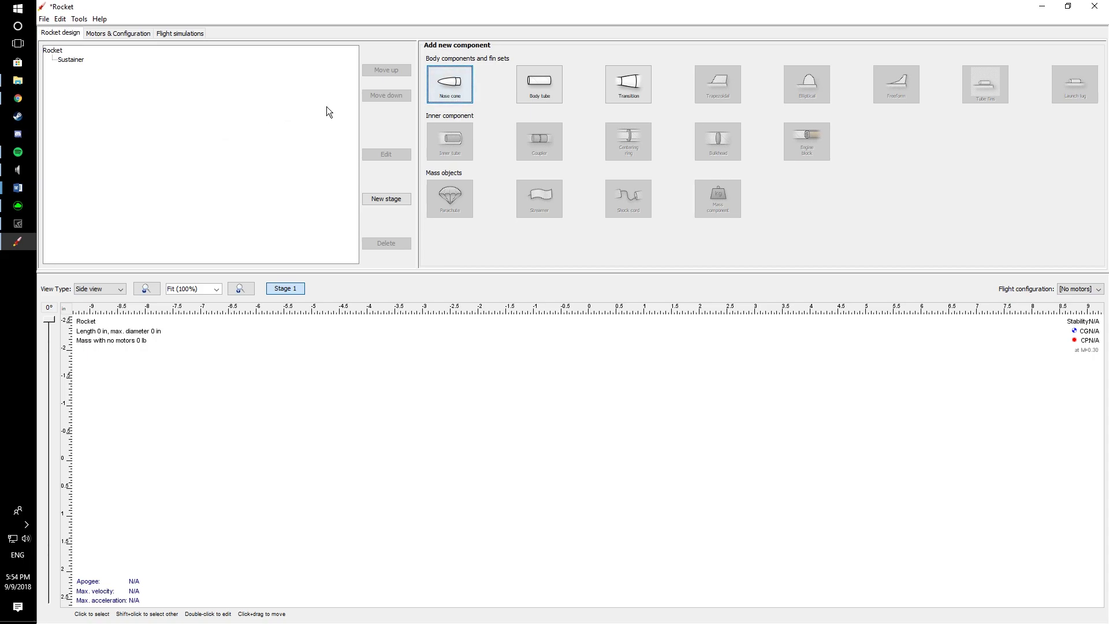
pyautogui.click(449, 87)
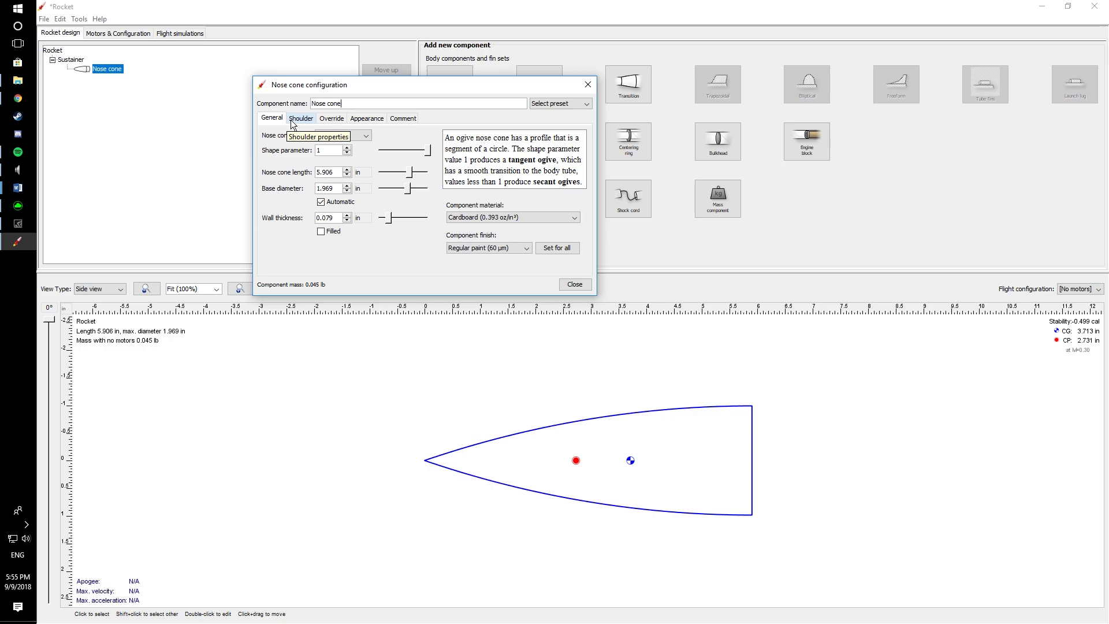
pyautogui.click(335, 122)
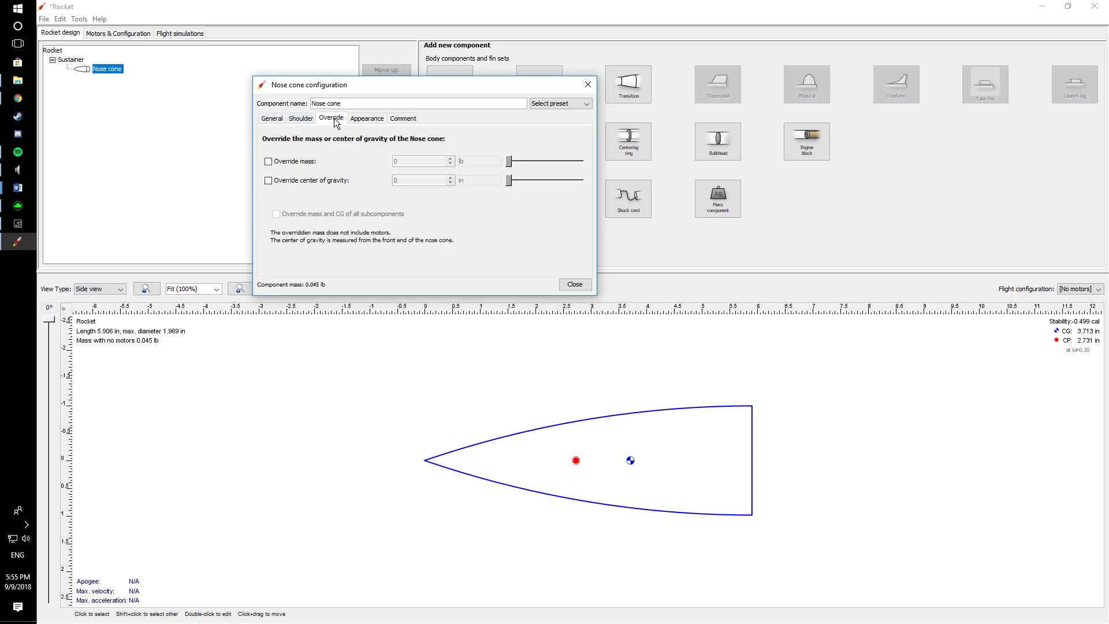
pyautogui.click(368, 119)
pyautogui.click(403, 122)
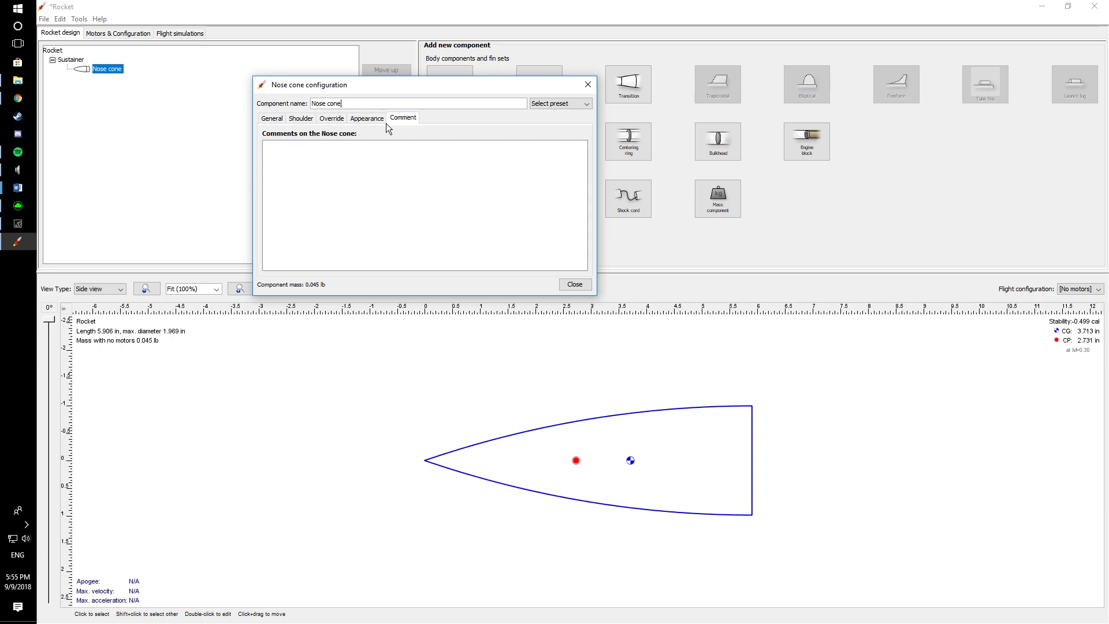
pyautogui.click(273, 118)
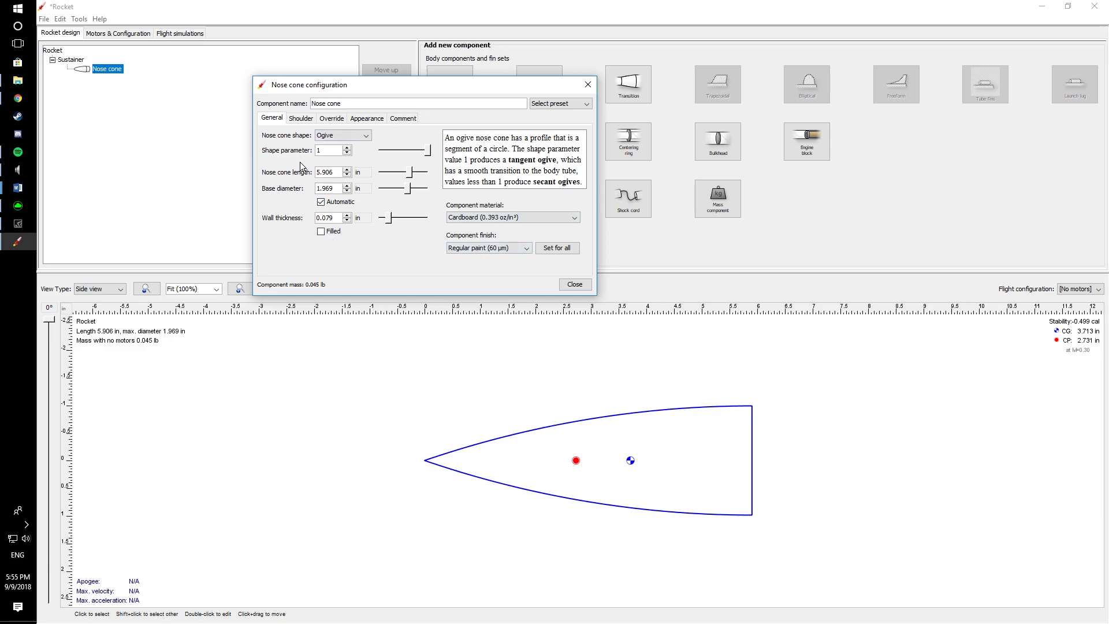
# - Set the nose cone's length to 12 in, base diameter to 3 in and wall thickness to 0.05 in
pyautogui.click(337, 171)
pyautogui.write('12')
pyautogui.click(338, 186)
pyautogui.write('3')
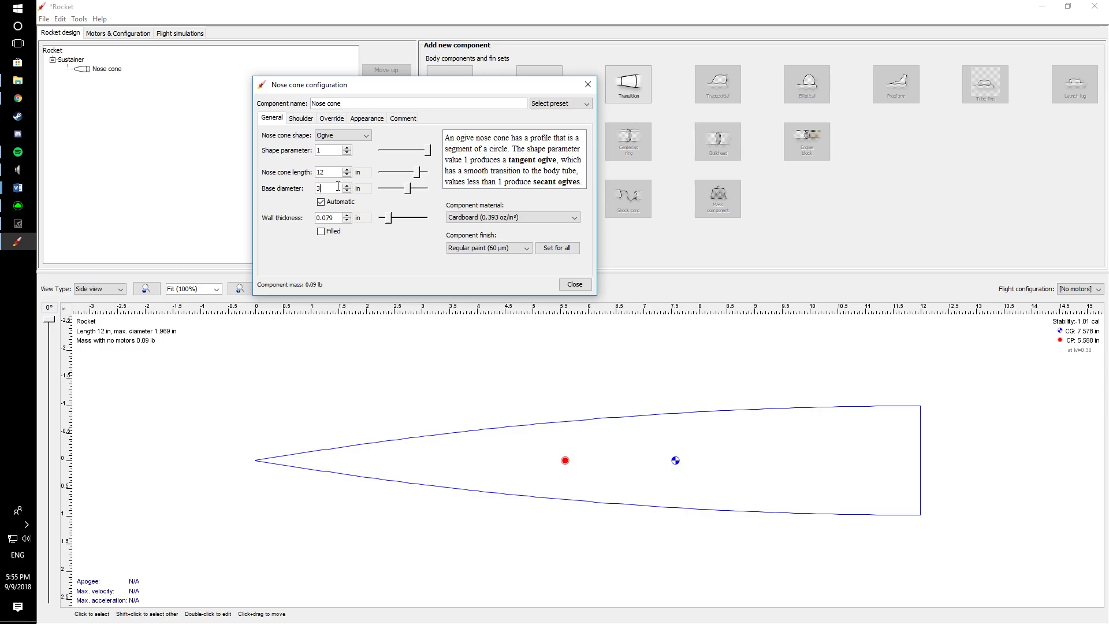
pyautogui.click(339, 217)
pyautogui.write('.05')
# - Set the nose cone's material to Fiberglass and close its configuration
pyautogui.click(497, 217)
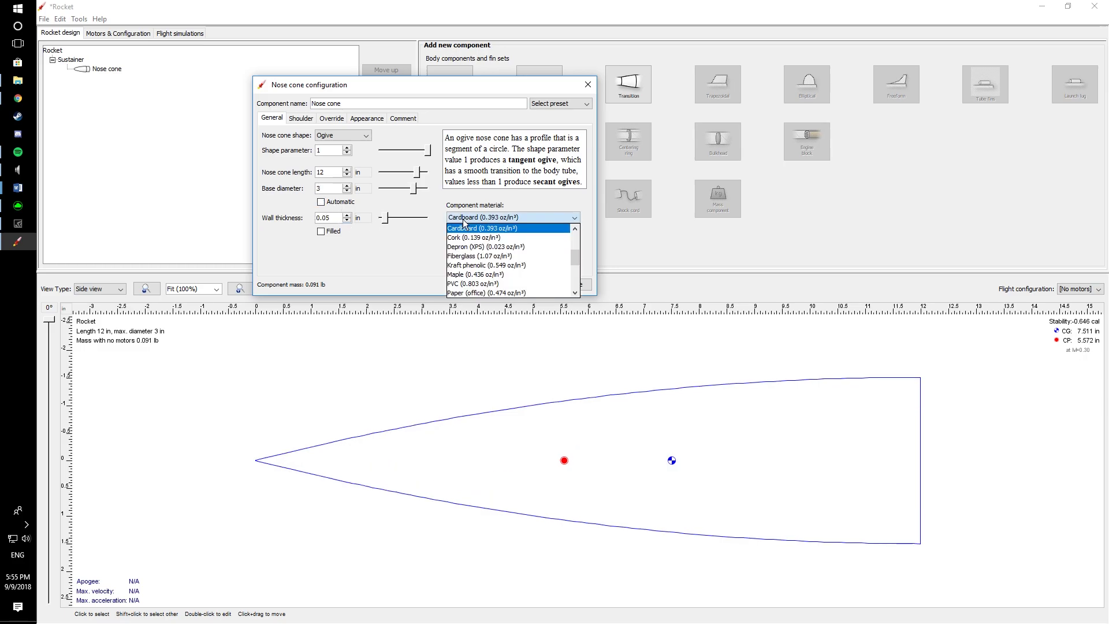
pyautogui.click(502, 257)
pyautogui.click(568, 289)
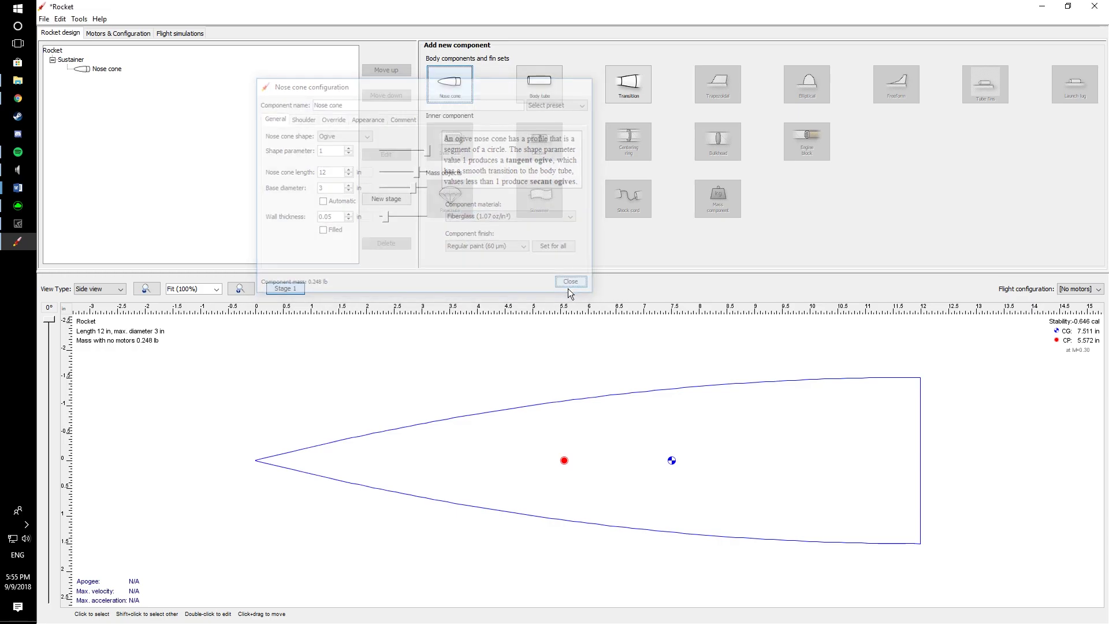
# - Add a body tube behind the nose cone with a length of 8 in and a wall thickness of 0.05 in
pyautogui.click(550, 81)
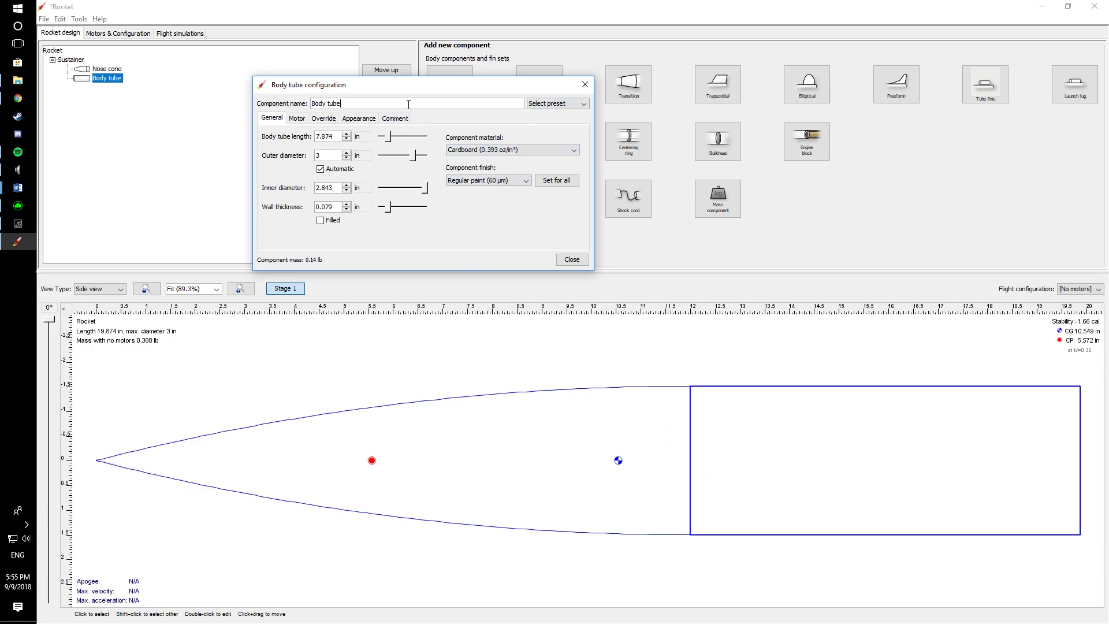
pyautogui.doubleClick(339, 136)
pyautogui.write('8')
pyautogui.doubleClick(328, 207)
pyautogui.write('.')
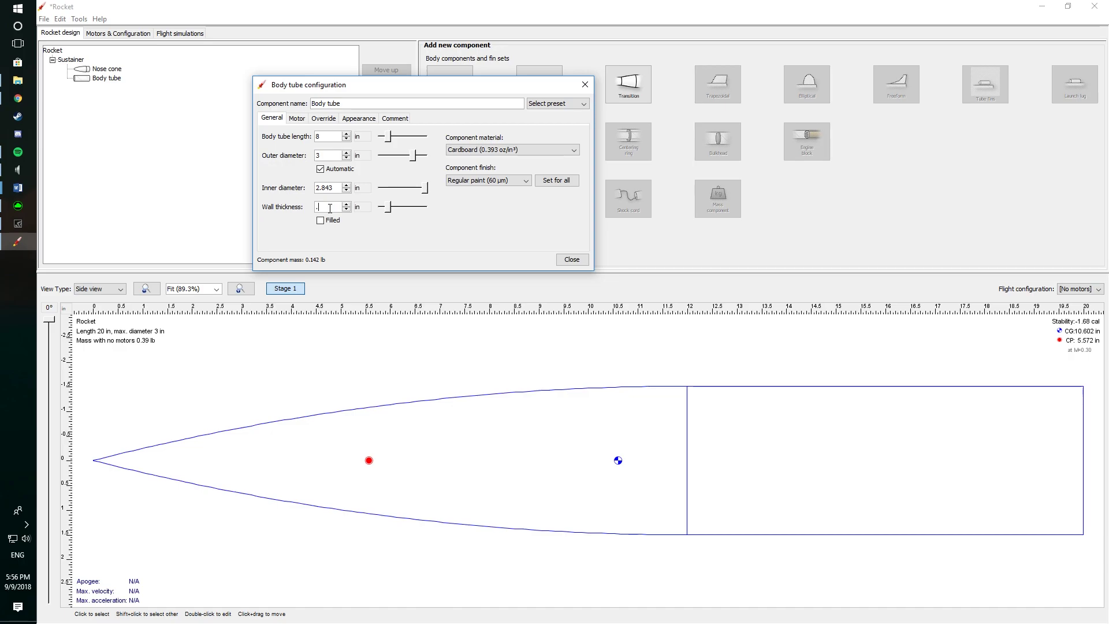
pyautogui.write('05')
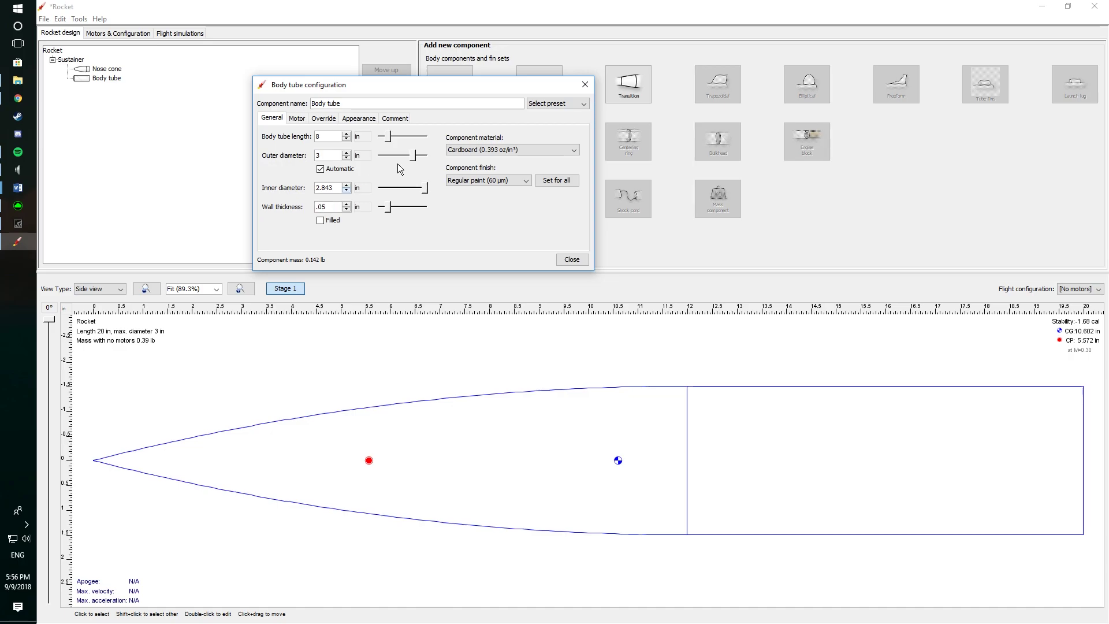
# - Set the body tube's material to Blue tube and close its configuration
pyautogui.click(456, 150)
pyautogui.scroll(3, 491, 191)
pyautogui.click(474, 160)
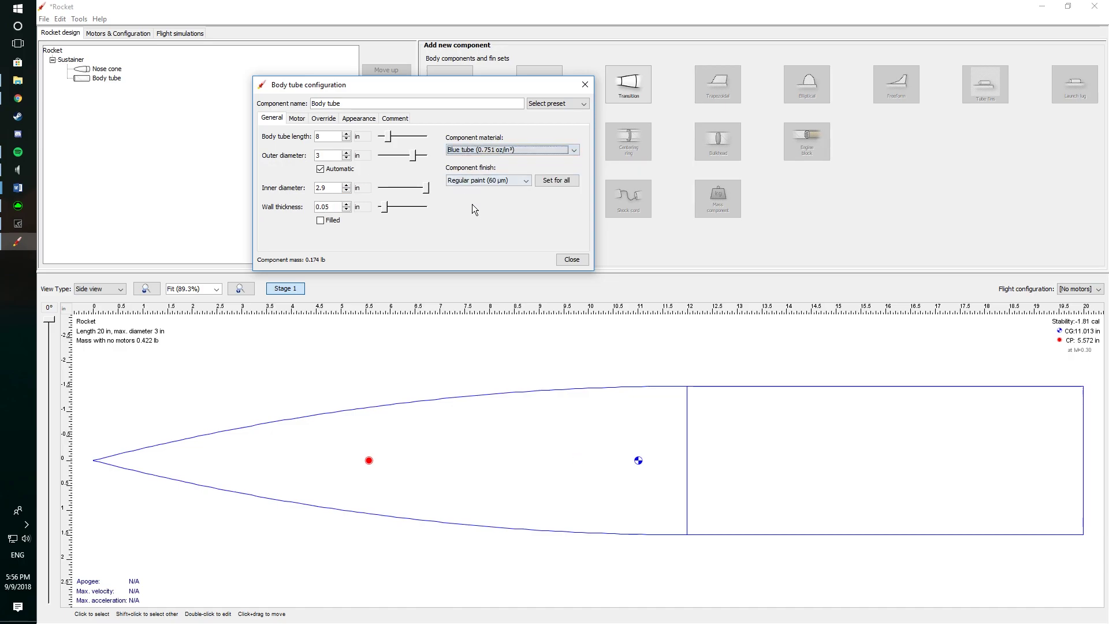
pyautogui.click(578, 261)
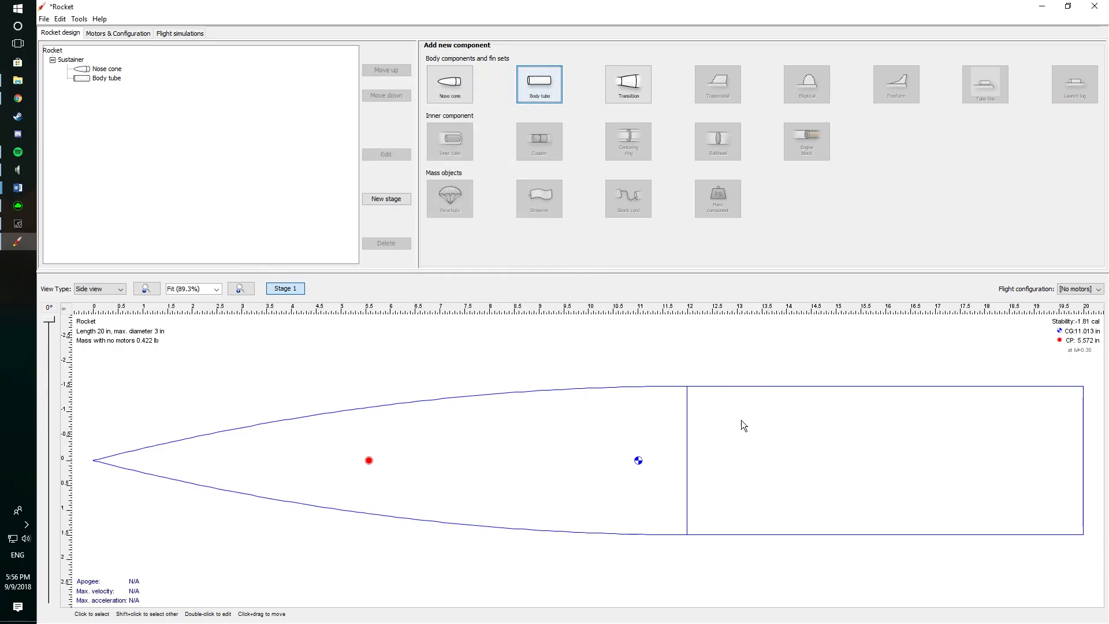
# - Give the nose cone a shoulder 2.9 in in diameter and 3 in long
pyautogui.click(549, 404)
pyautogui.doubleClick(549, 404)
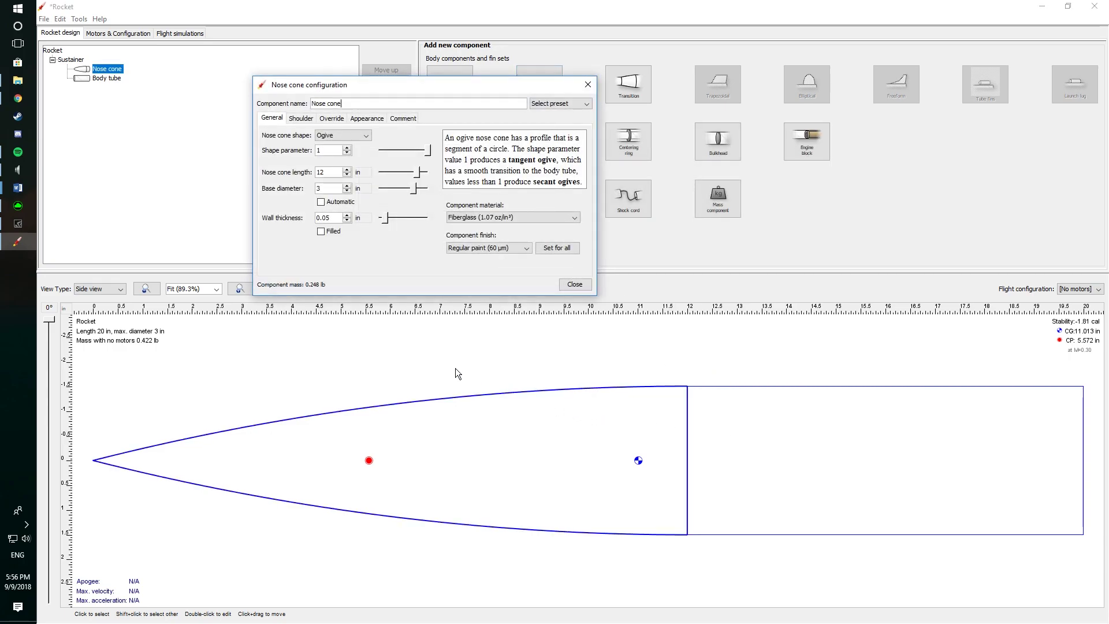
pyautogui.click(310, 120)
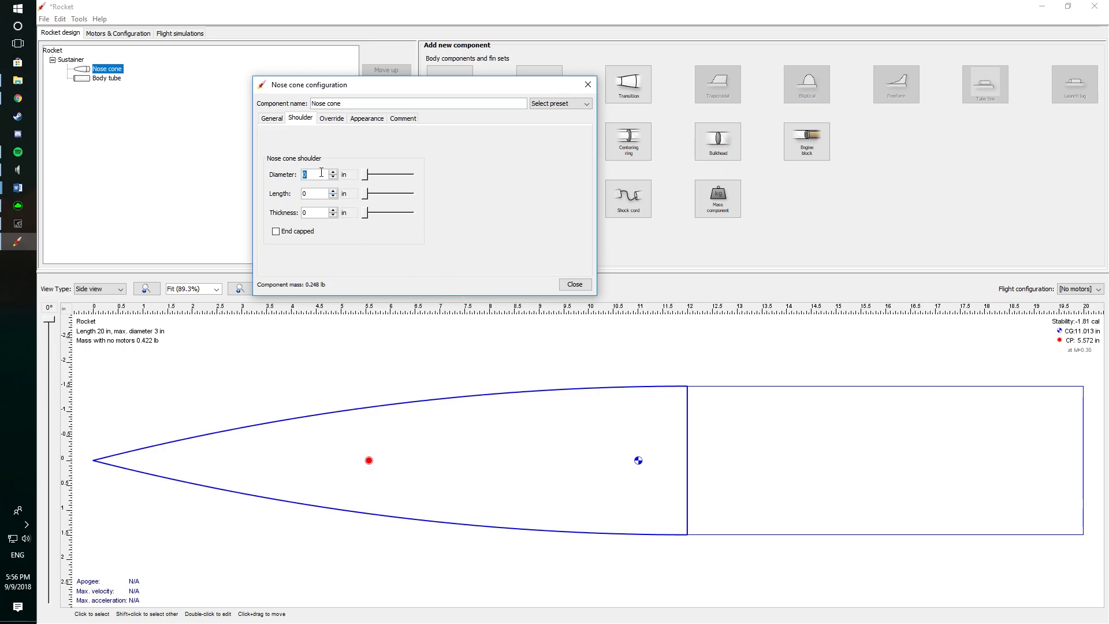
pyautogui.write('9')
pyautogui.click(319, 195)
pyautogui.write('3')
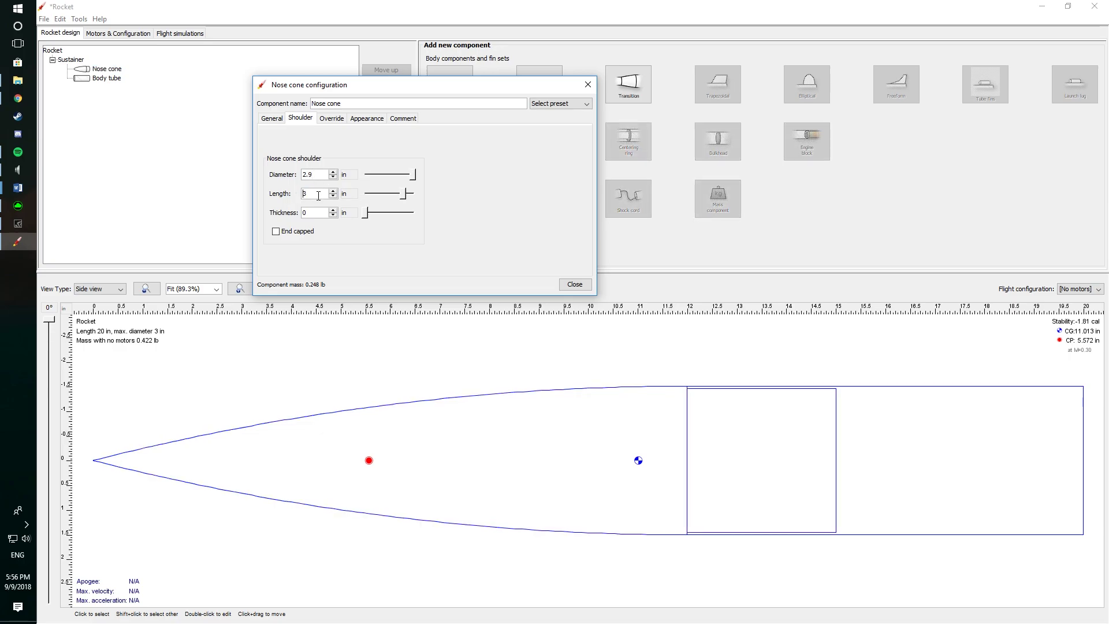
pyautogui.click(575, 284)
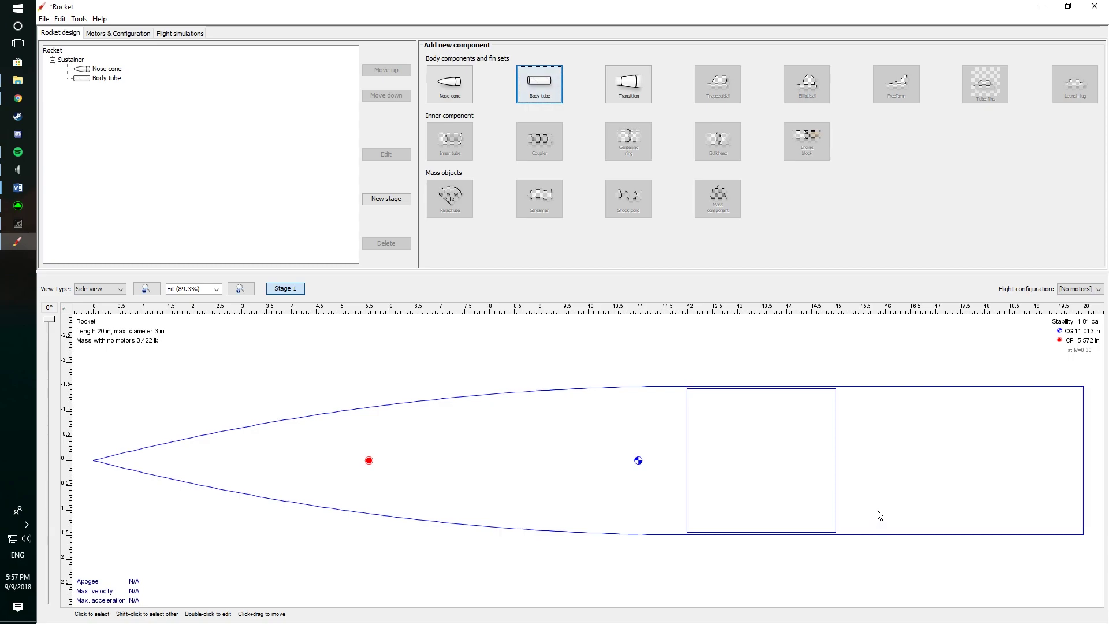
# - Add a transition behind the body tube with a manual aft diameter of 2.26 in and a wall thickness of 0.05 in
pyautogui.click(636, 94)
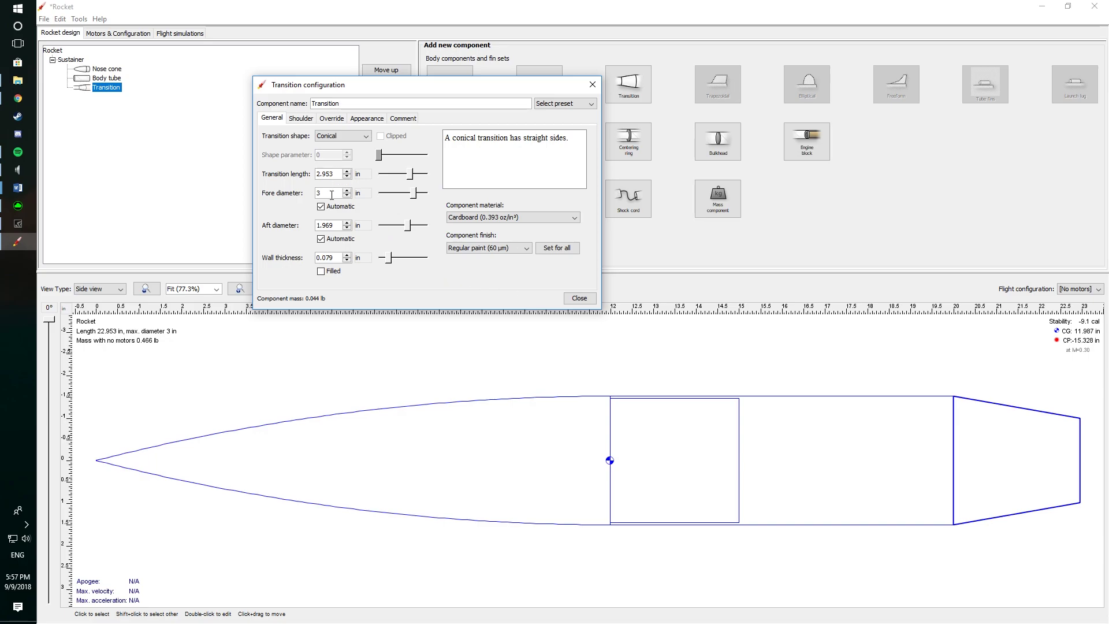
pyautogui.click(321, 239)
pyautogui.write('2.26')
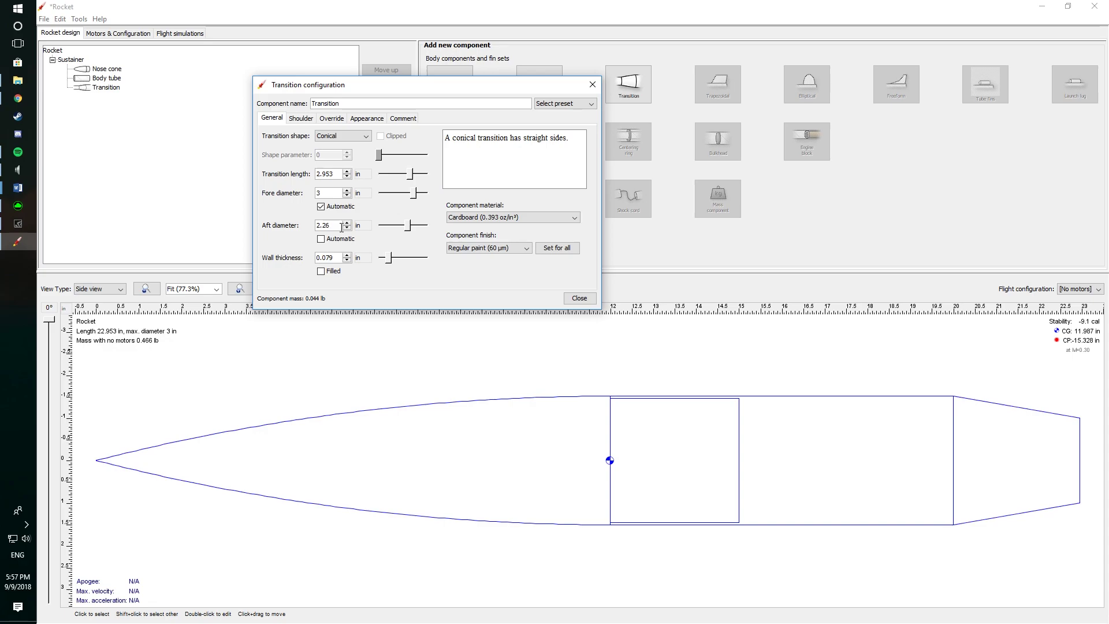
pyautogui.click(334, 257)
pyautogui.write('0.05')
# - Set the transition's material to Fiberglass
pyautogui.click(467, 218)
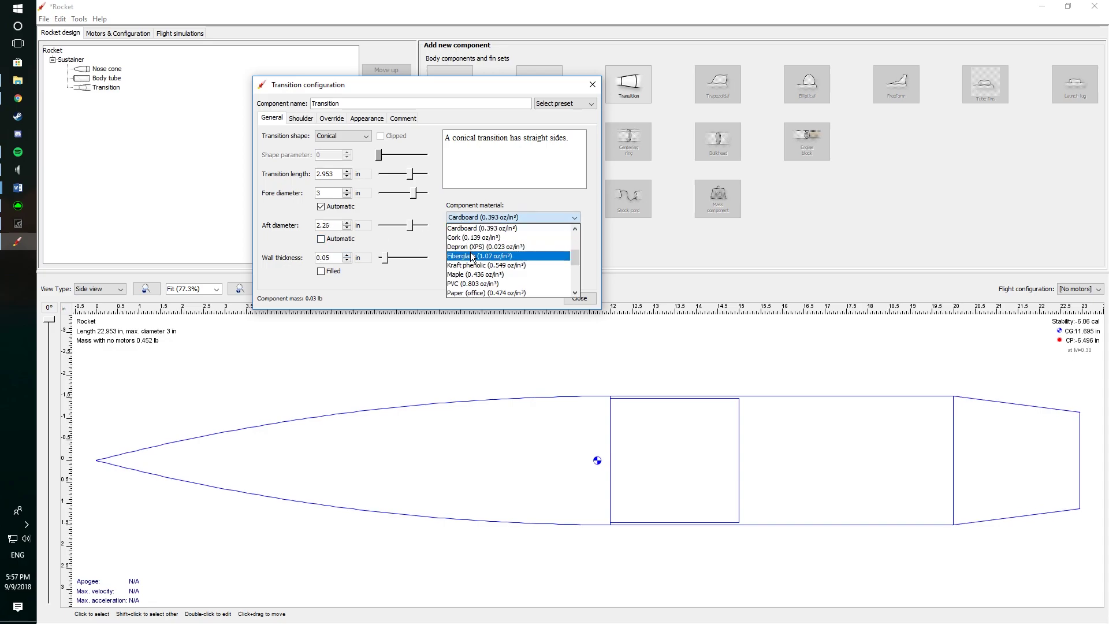
pyautogui.scroll(2, 472, 261)
pyautogui.scroll(-2, 473, 266)
pyautogui.click(476, 285)
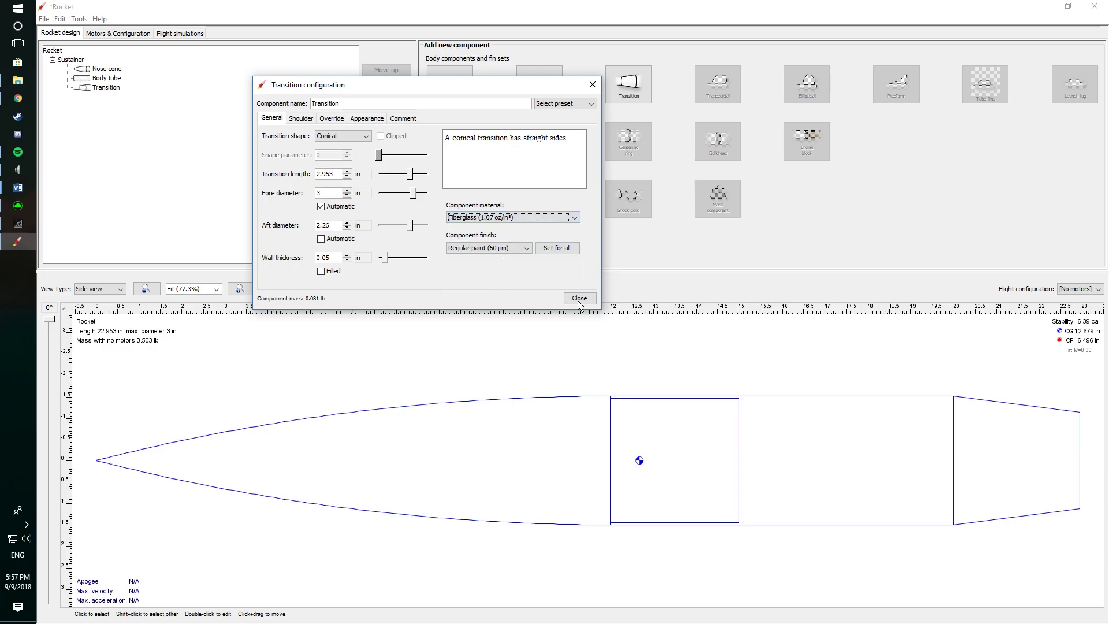
# - Set the transition's fore shoulder to 2.9 in diameter and 3 in length, and its aft shoulder to 2.16 in diameter and 2.26 in length
pyautogui.click(301, 118)
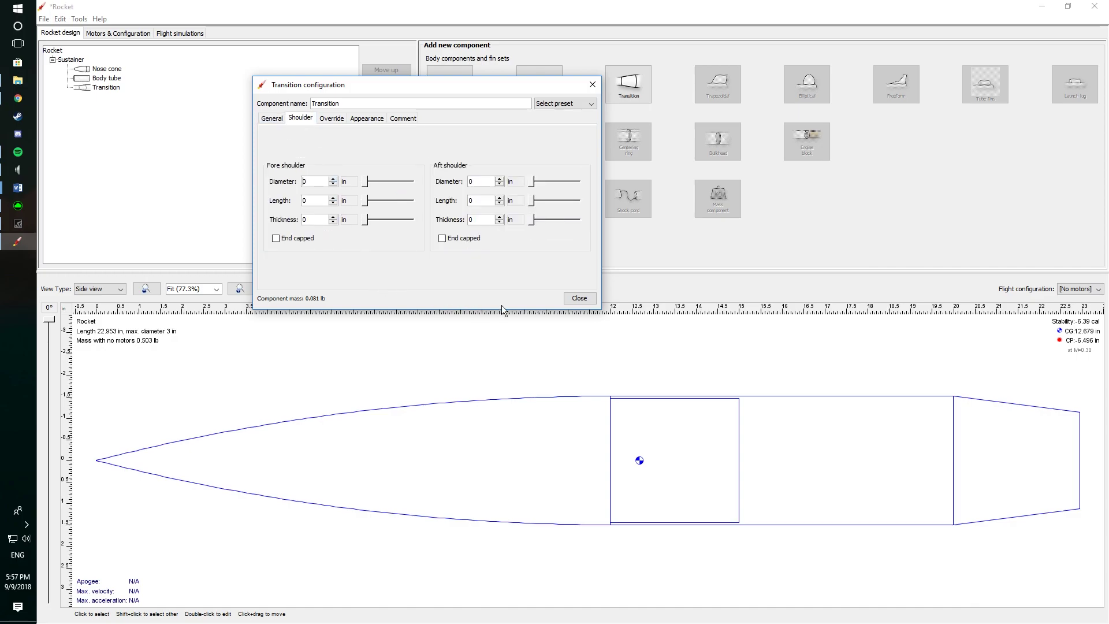
pyautogui.doubleClick(318, 184)
pyautogui.write('2.')
pyautogui.write('3')
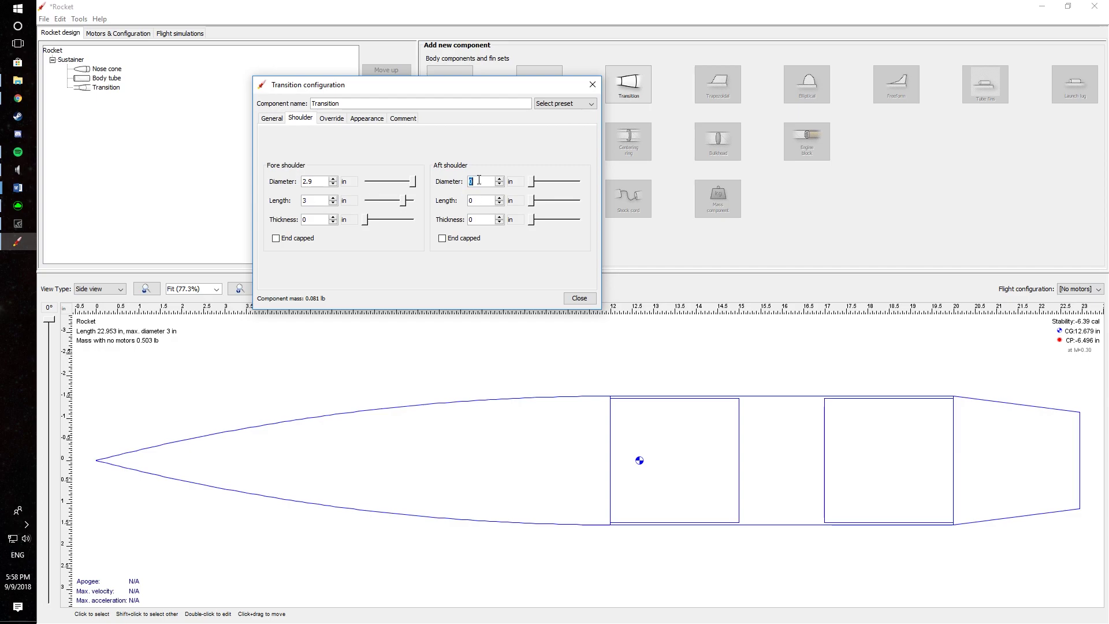
pyautogui.click(480, 200)
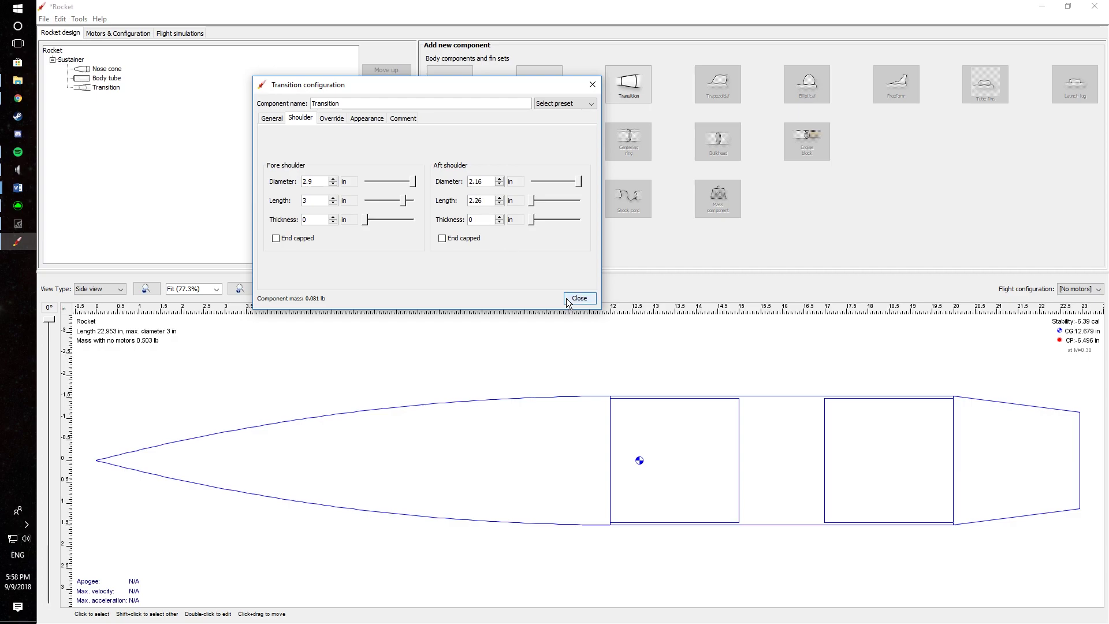
# - Set the thickness of the transition's fore and aft shoulders to 0.05 in and close its configuration
pyautogui.click(317, 220)
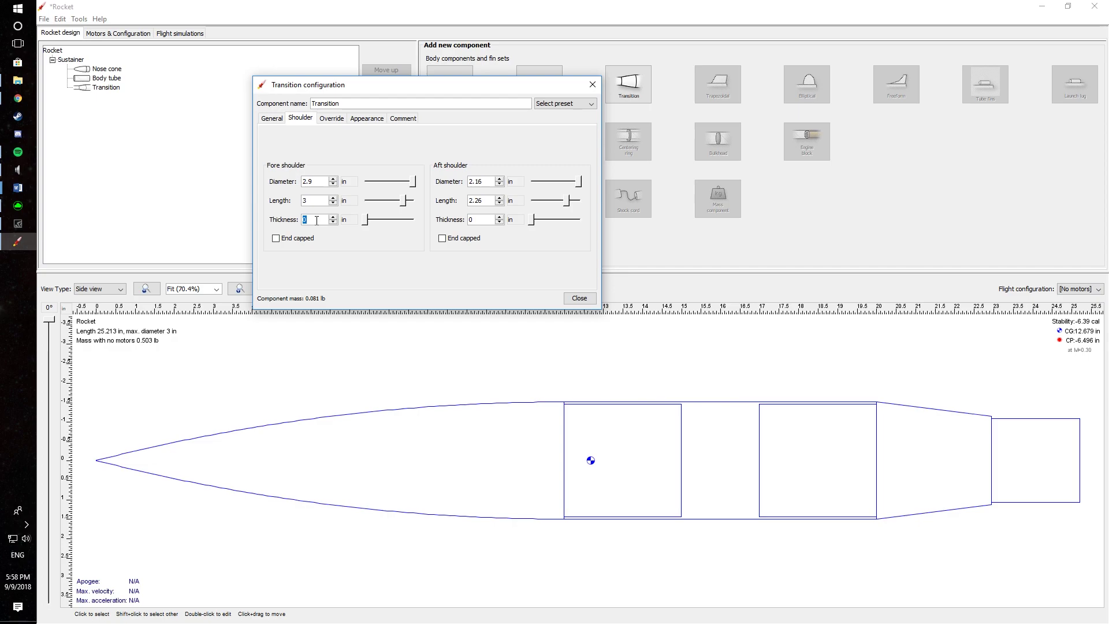
pyautogui.write('.05')
pyautogui.click(478, 222)
pyautogui.write('.05')
pyautogui.press('Return')
pyautogui.click(572, 302)
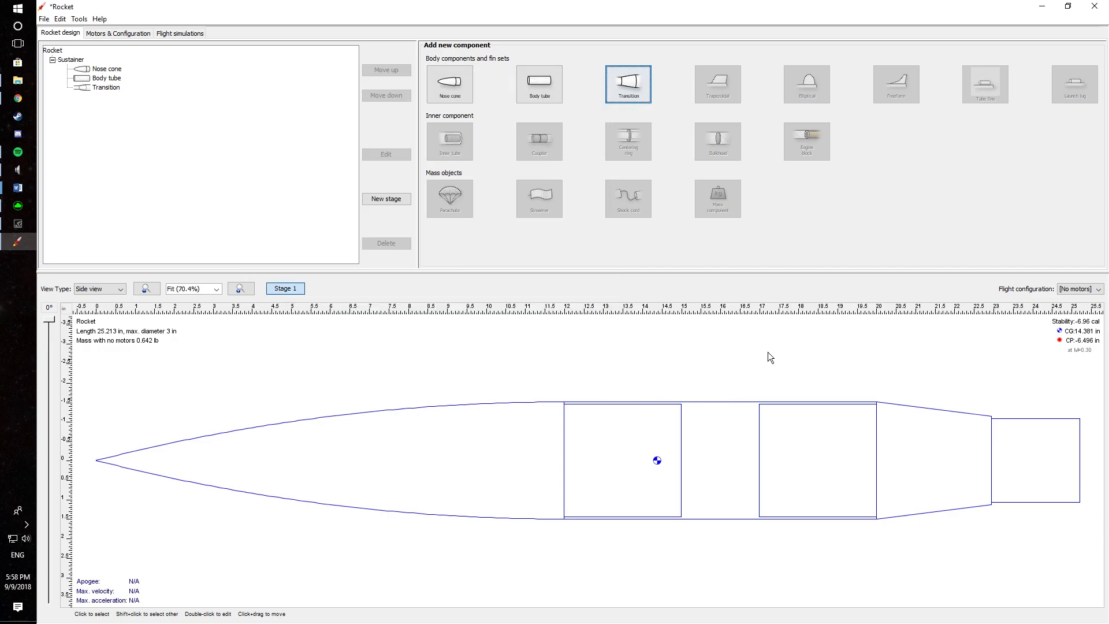
# - Add a second body tube behind the transition and name it Parachute Tube
pyautogui.click(540, 89)
pyautogui.doubleClick(435, 103)
pyautogui.click(433, 103)
pyautogui.tripleClick(349, 105)
pyautogui.write('Part')
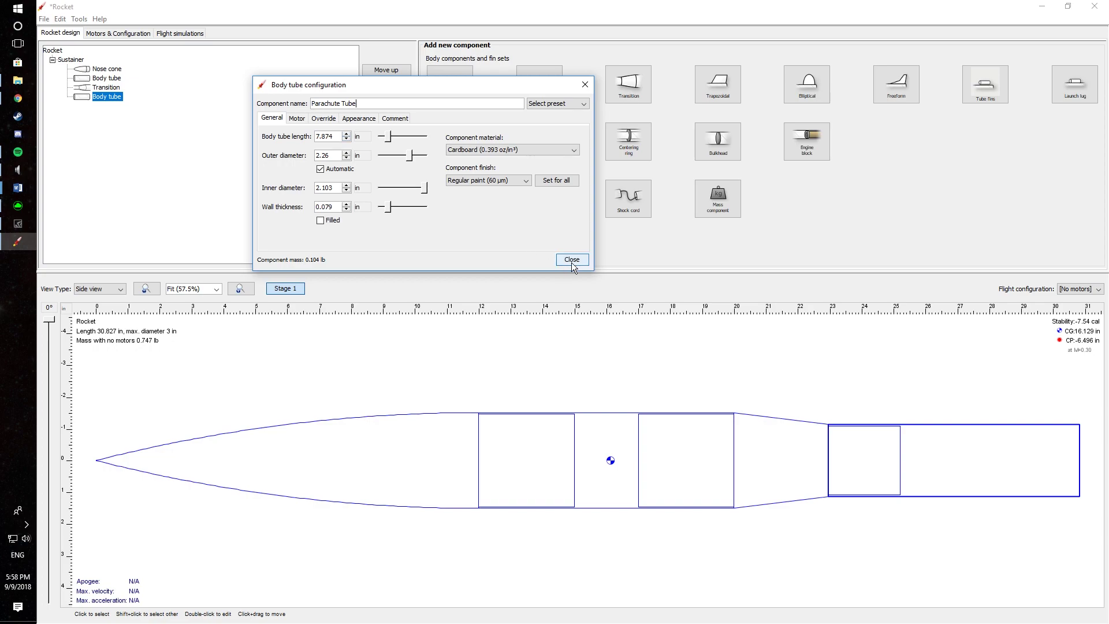
# - Set the Parachute Tube's material to Blue tube
pyautogui.click(520, 151)
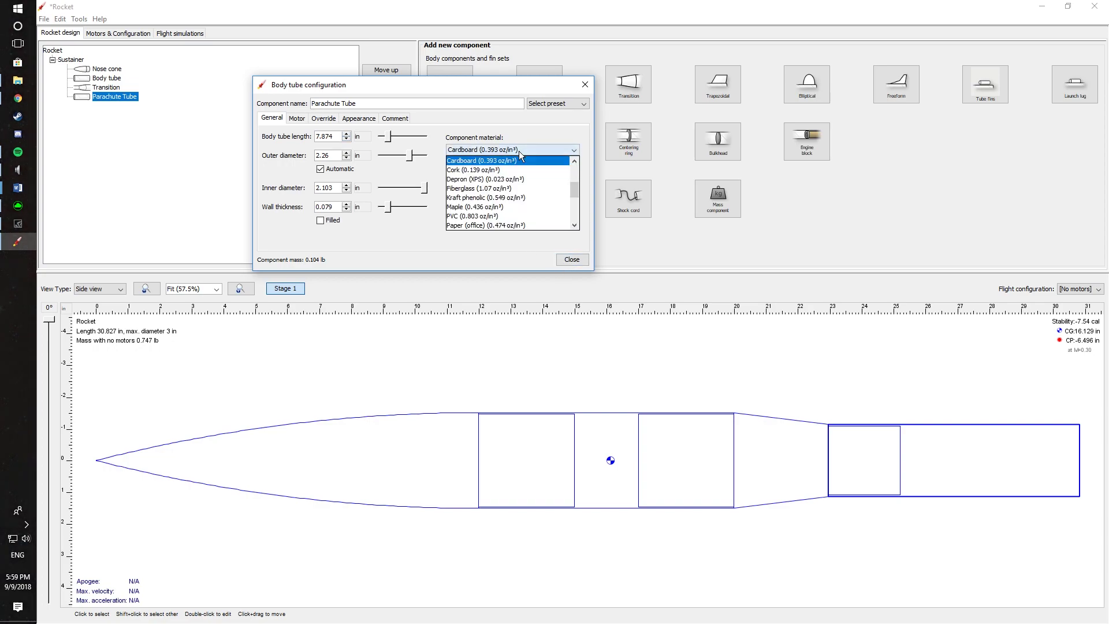
pyautogui.scroll(2, 525, 207)
pyautogui.click(516, 203)
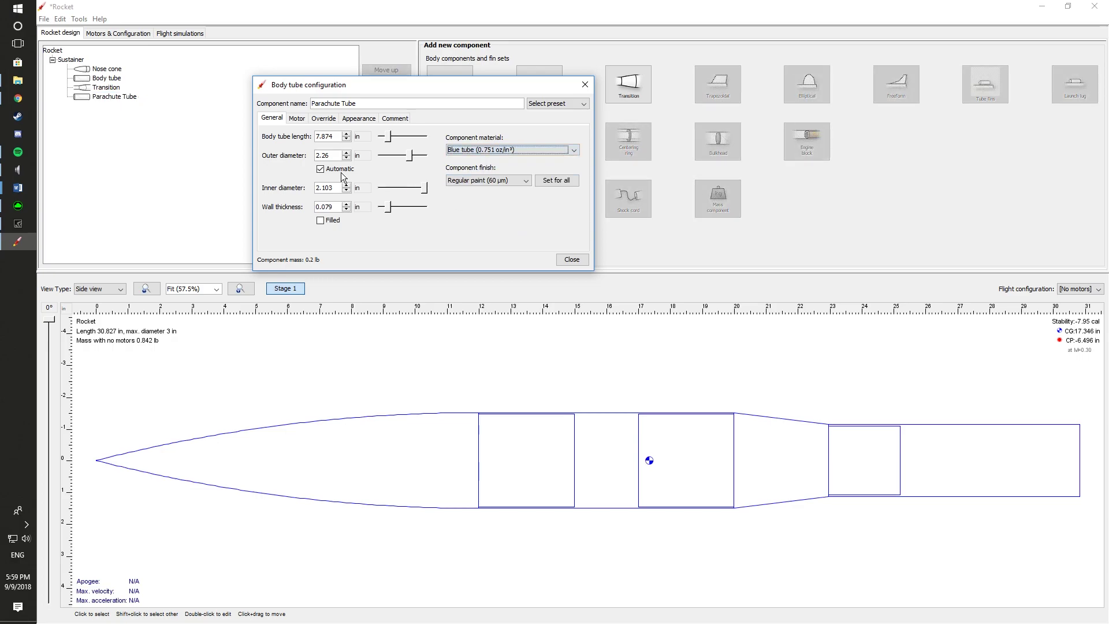
# - Set the Parachute Tube's length to 10 in and wall thickness to 0.05 in, and close its configuration
pyautogui.click(339, 136)
pyautogui.write('10')
pyautogui.click(330, 202)
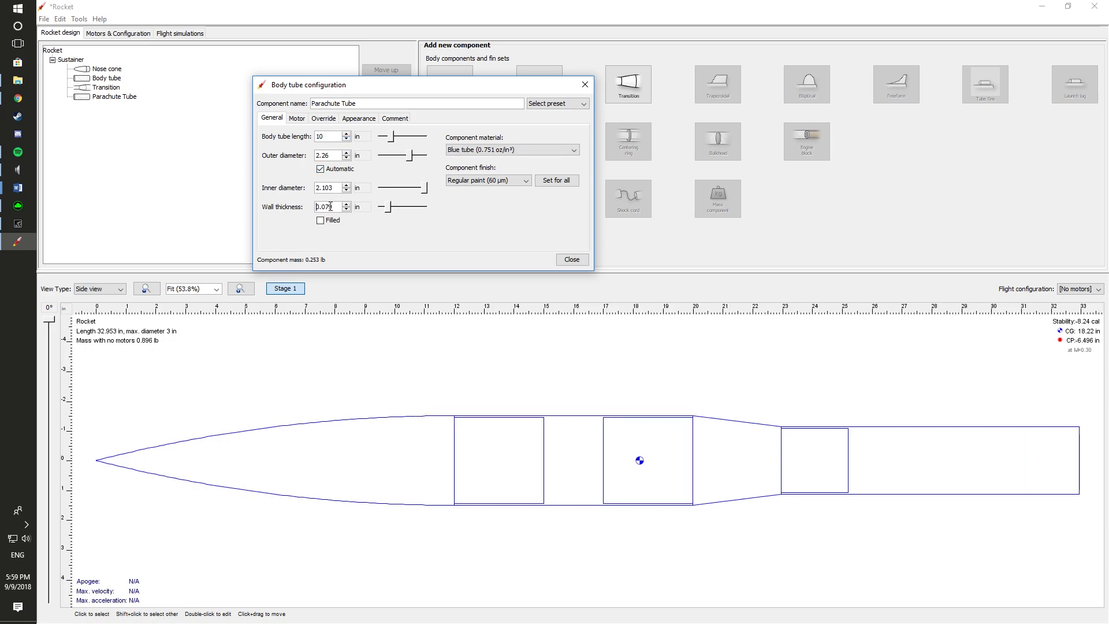
pyautogui.write('.05')
pyautogui.click(572, 259)
# - Rename the body tube between the nose cone and the transition to Payload Tube
pyautogui.doubleClick(559, 436)
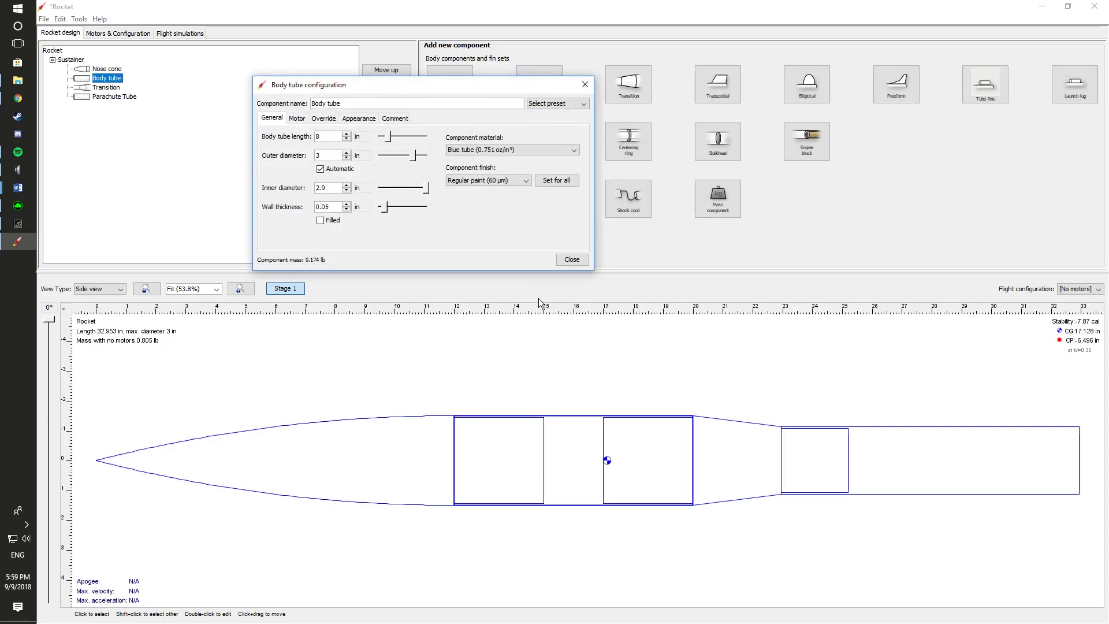
pyautogui.tripleClick(414, 104)
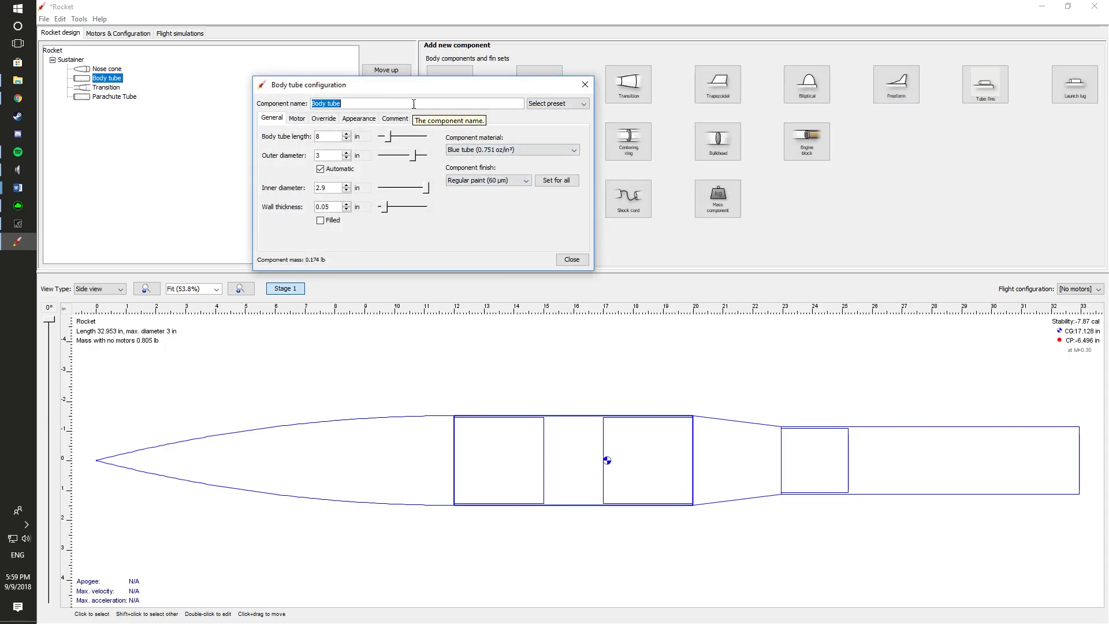
pyautogui.write('Payloa')
pyautogui.click(568, 261)
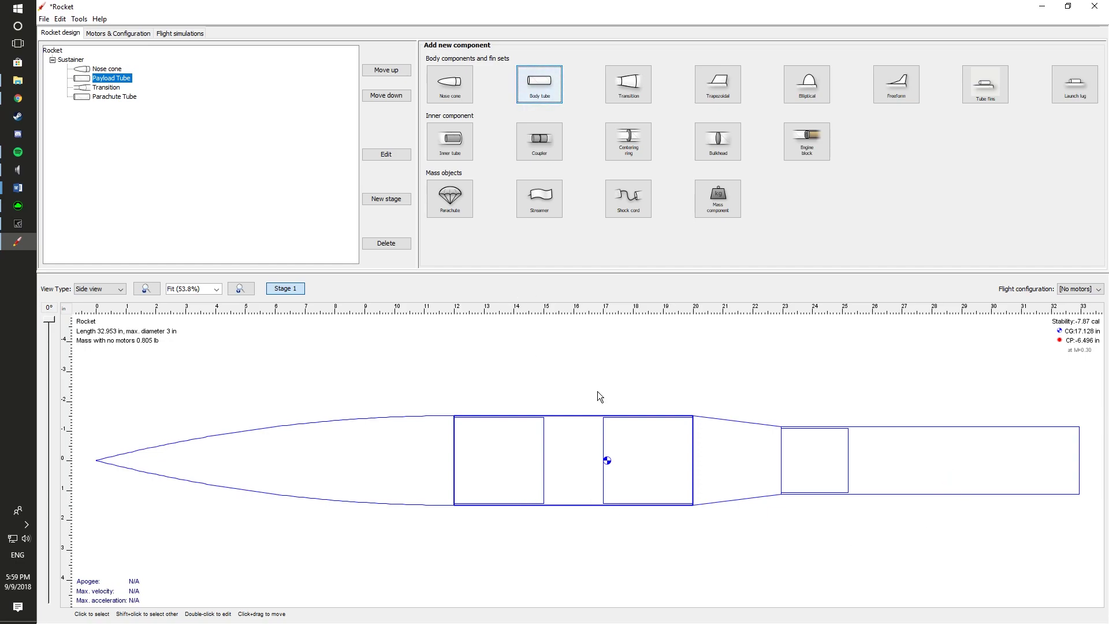
# - Add a third body tube behind the Parachute Tube and name it Booster Tube
pyautogui.click(892, 455)
pyautogui.click(539, 84)
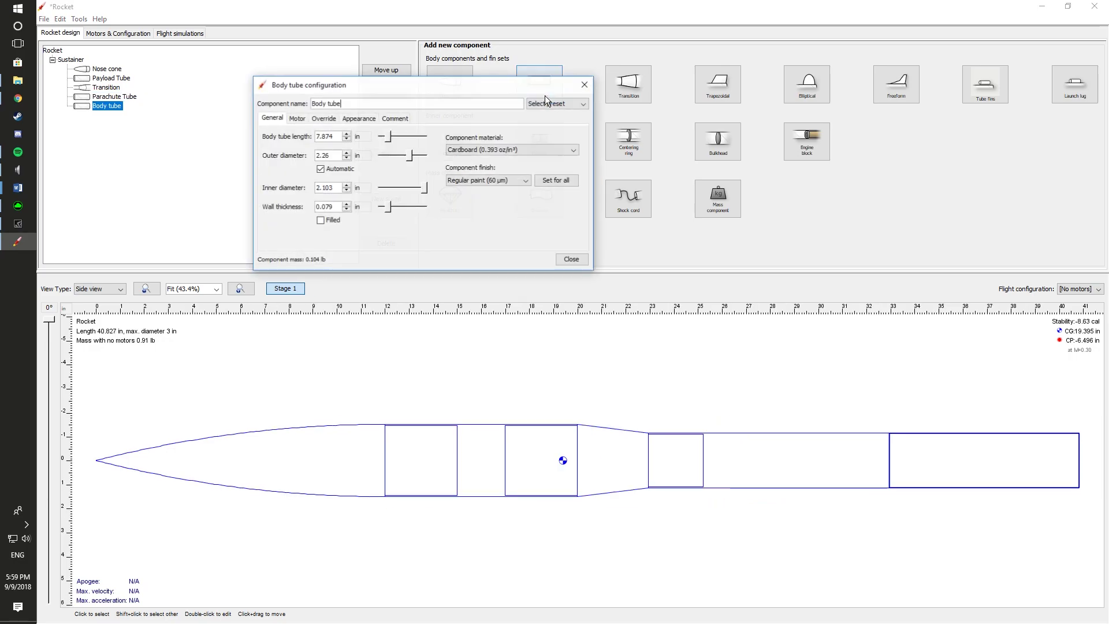
pyautogui.tripleClick(429, 104)
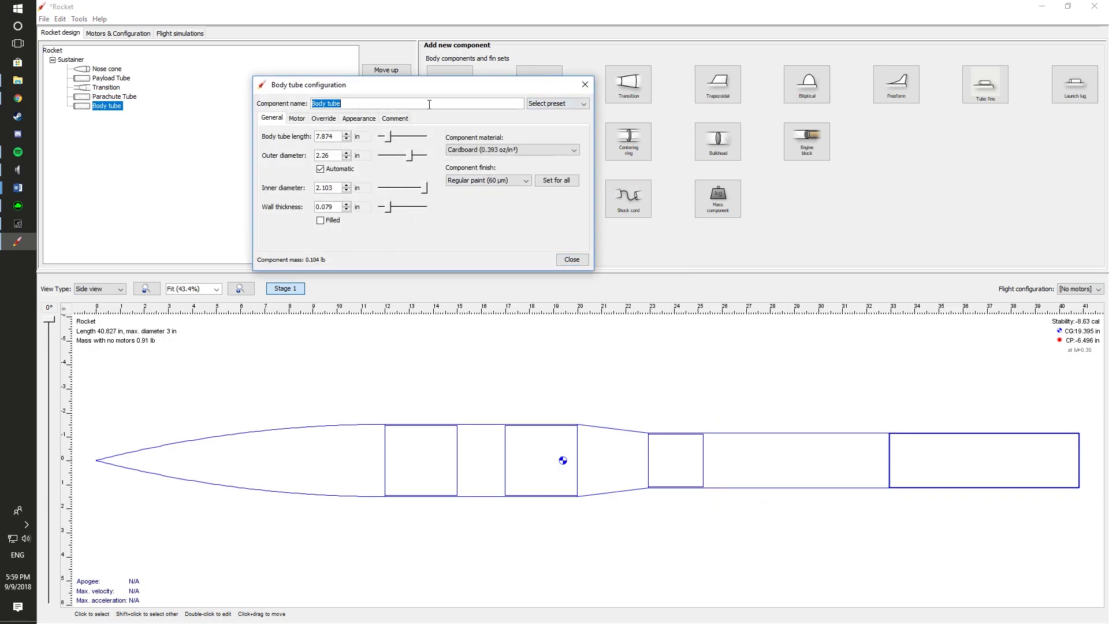
pyautogui.write('B')
# - Set the Booster Tube's material to Blue tube
pyautogui.click(487, 152)
pyautogui.scroll(3, 494, 184)
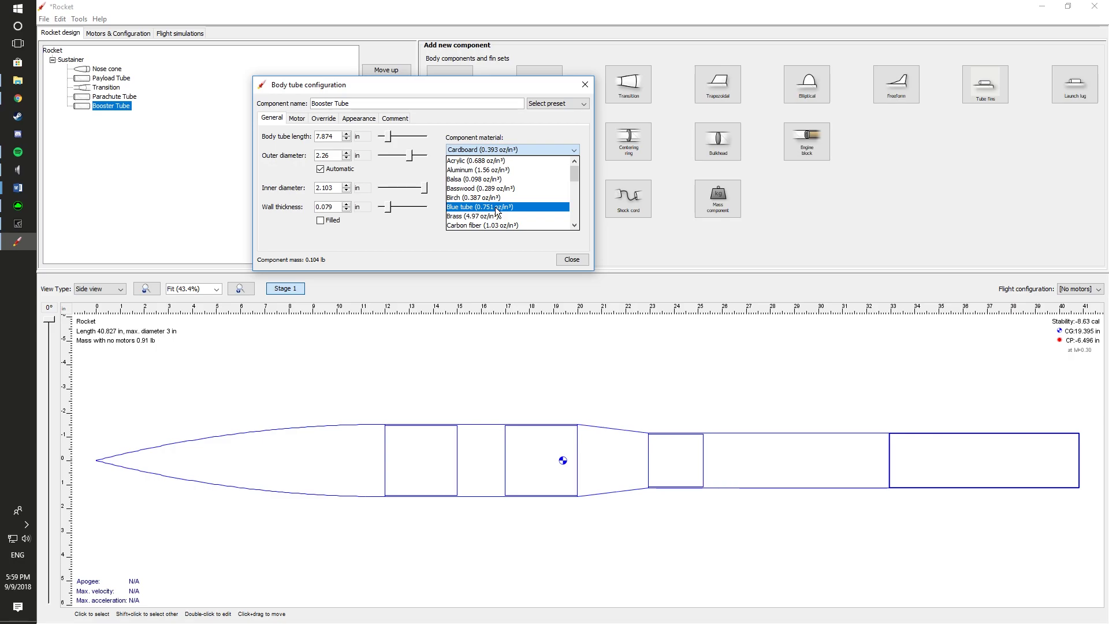
pyautogui.click(491, 207)
# - Set the Booster Tube's length to 15 in and wall thickness to 0.05 in, and close its configuration
pyautogui.click(340, 136)
pyautogui.write('15')
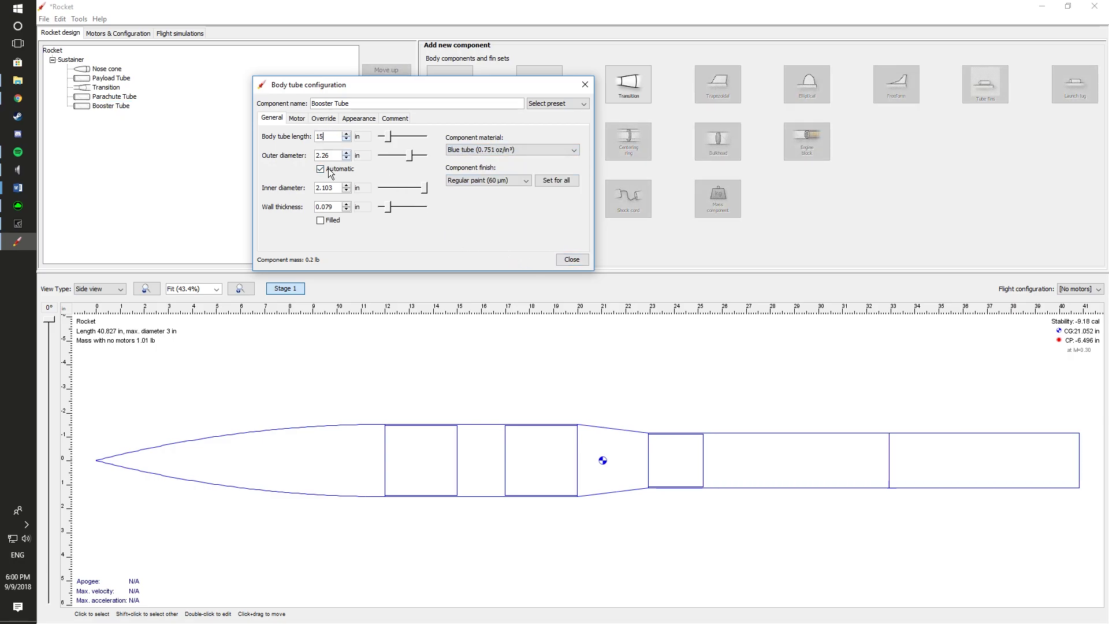
pyautogui.click(333, 208)
pyautogui.write('.05')
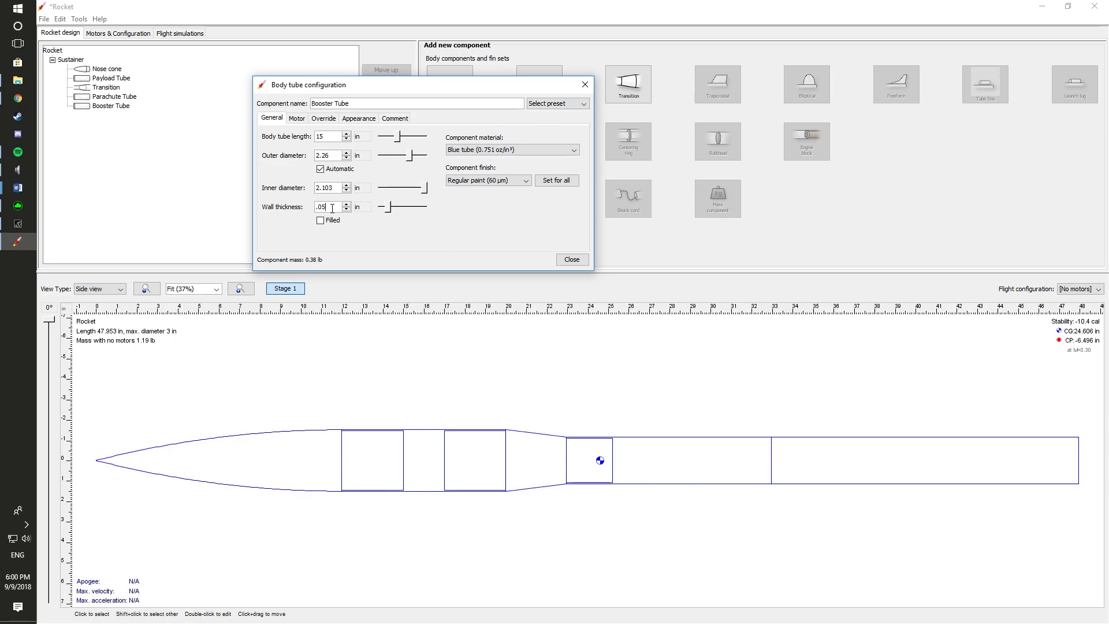
pyautogui.click(569, 260)
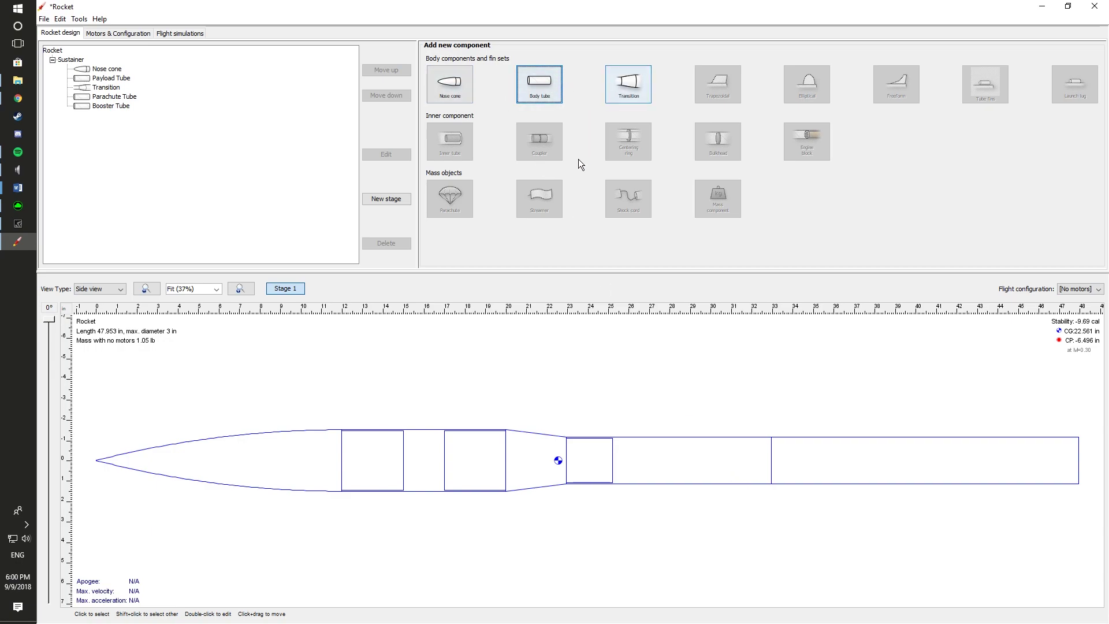
# - Add a mass component inside the Payload Tube and name it Payload
pyautogui.click(427, 442)
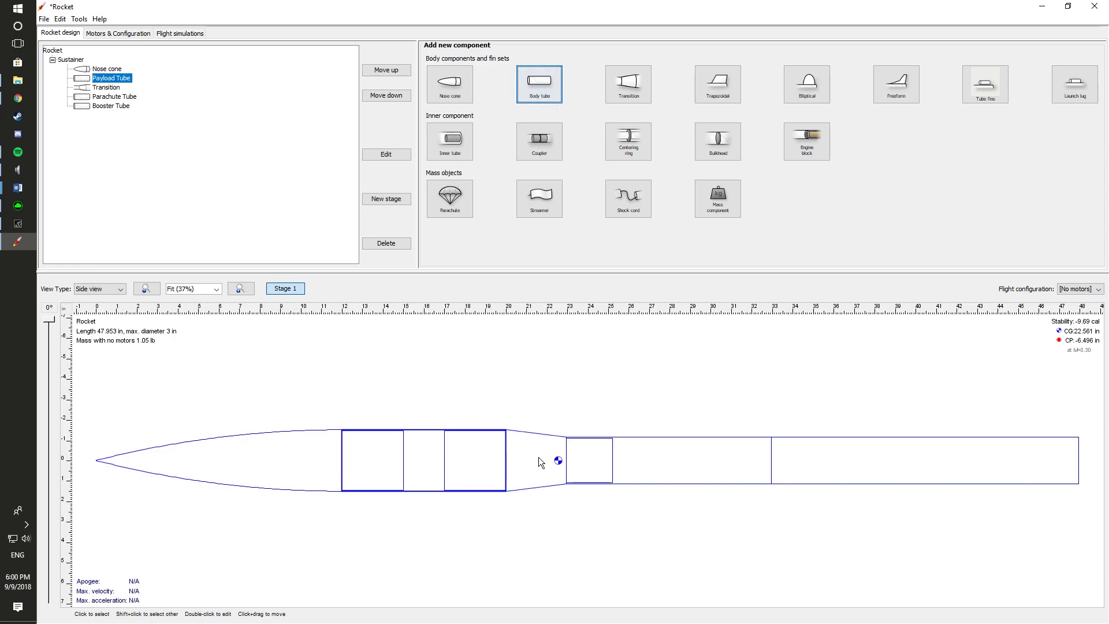
pyautogui.click(719, 201)
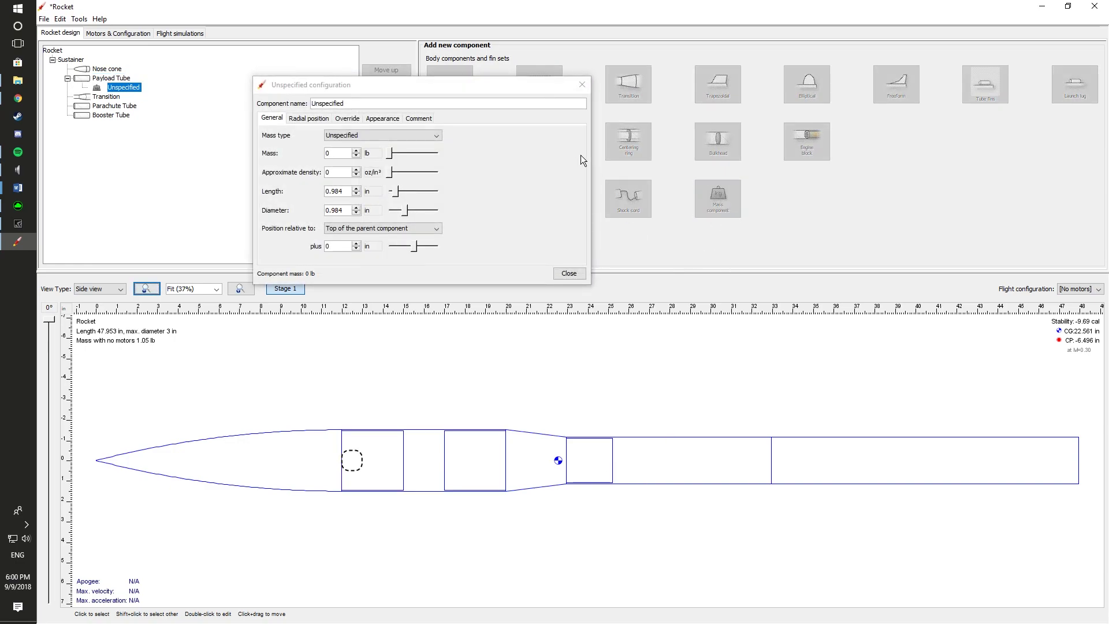
pyautogui.click(583, 84)
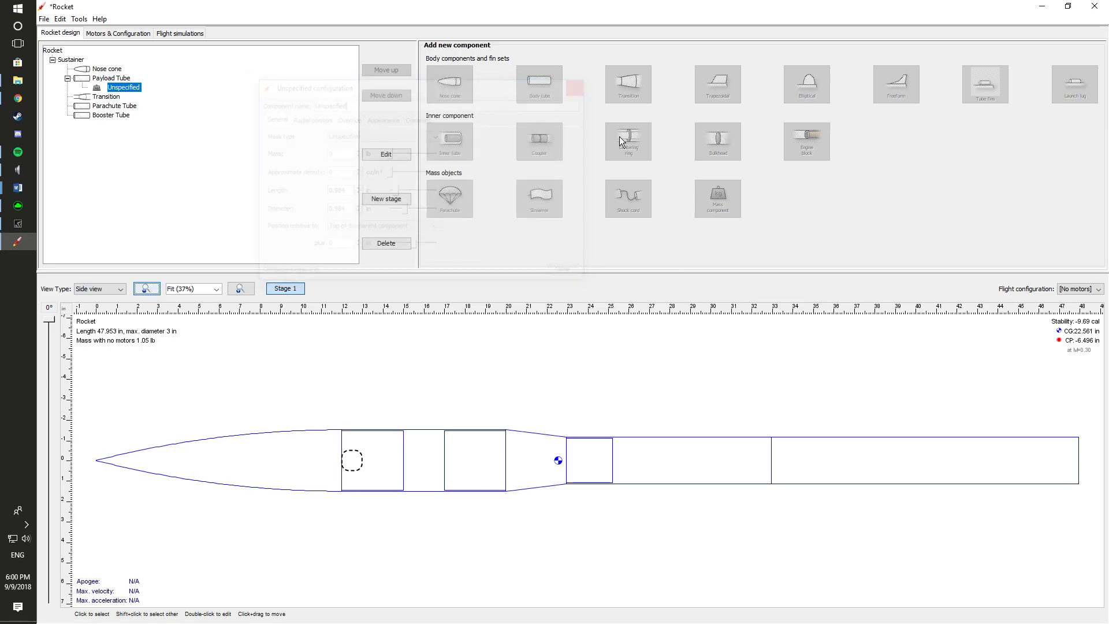
pyautogui.click(424, 465)
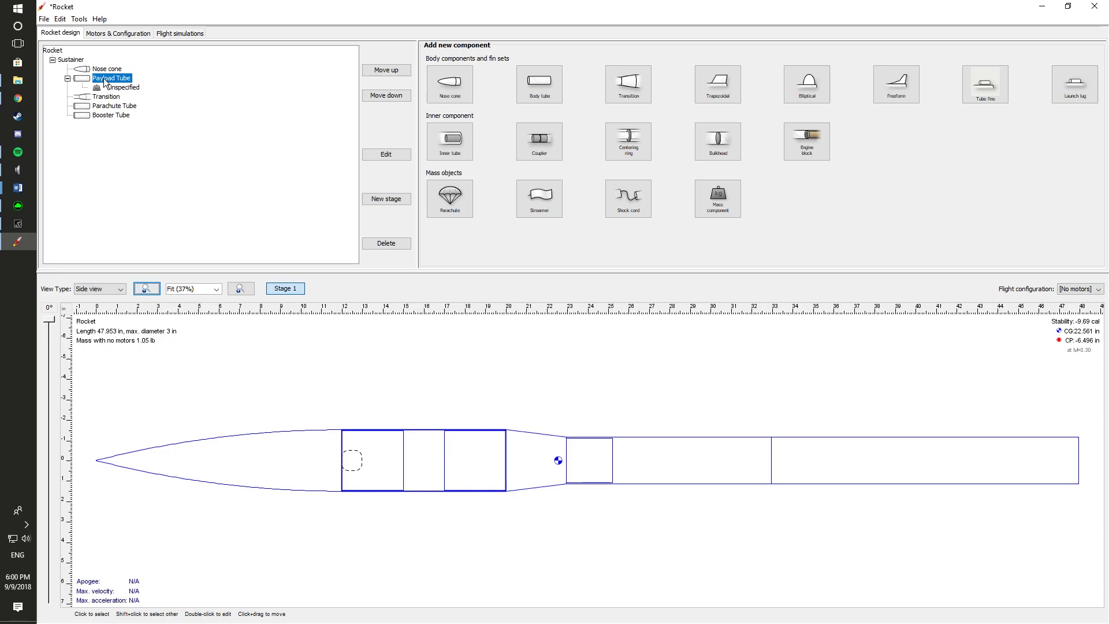
pyautogui.doubleClick(119, 88)
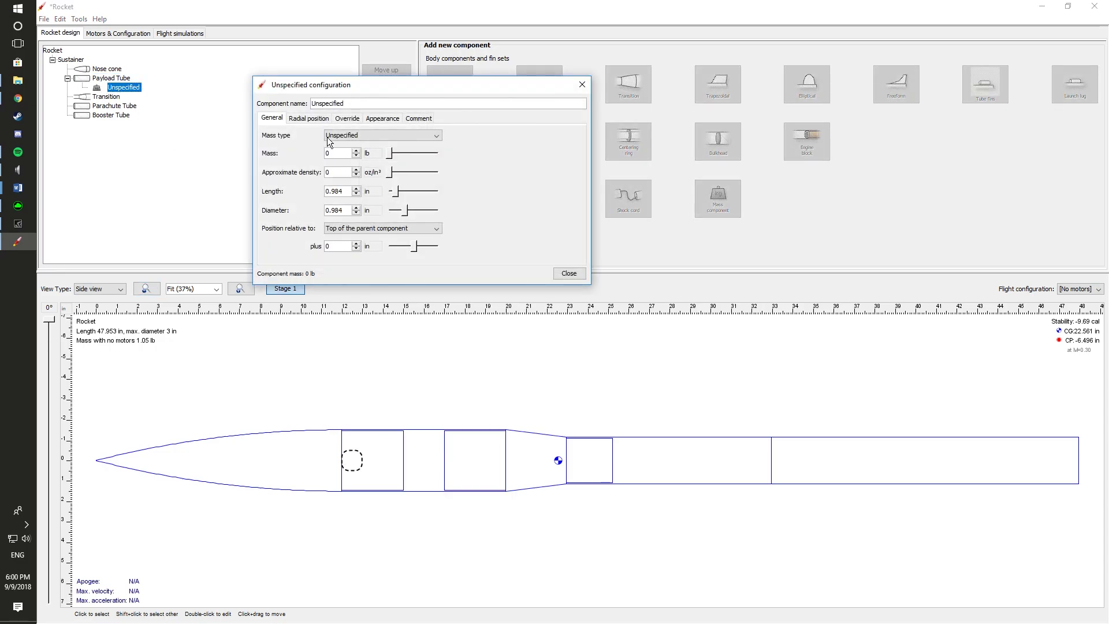
pyautogui.moveTo(357, 104); pyautogui.dragTo(292, 100)
pyautogui.write('Payloa')
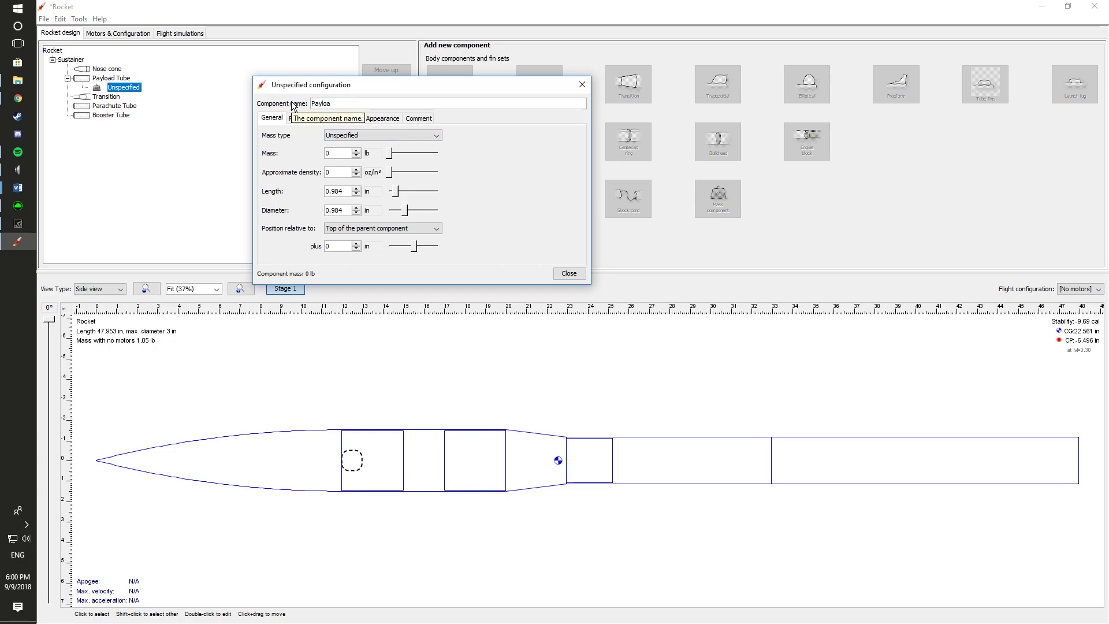
pyautogui.write('d')
# - Set the Payload component's mass type to Payload and its mass to 5 lb
pyautogui.click(383, 136)
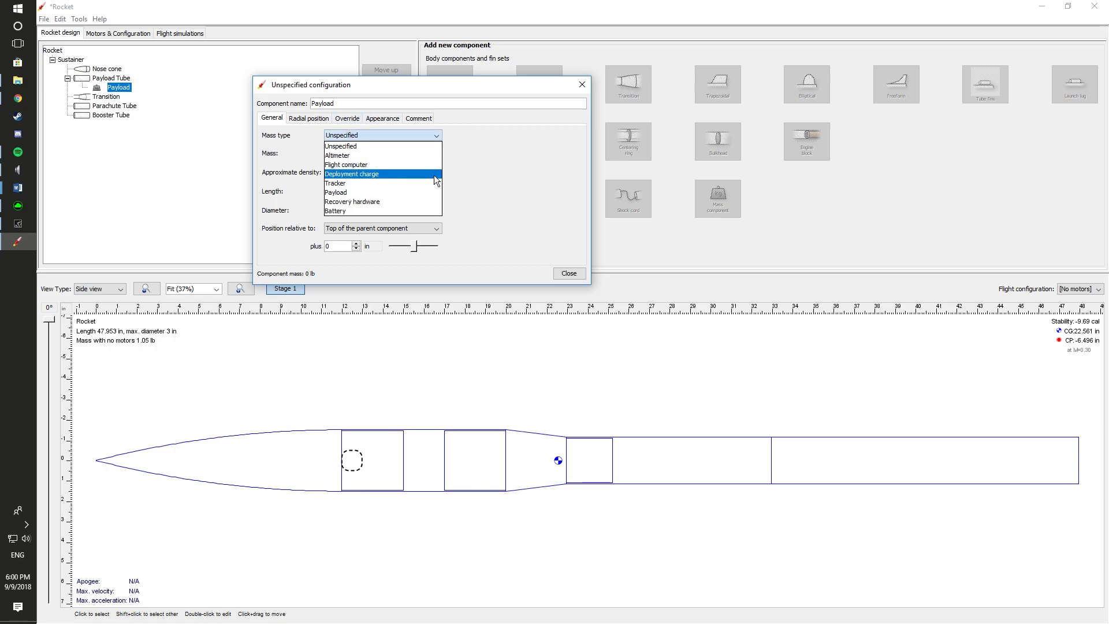
pyautogui.click(387, 192)
pyautogui.click(334, 153)
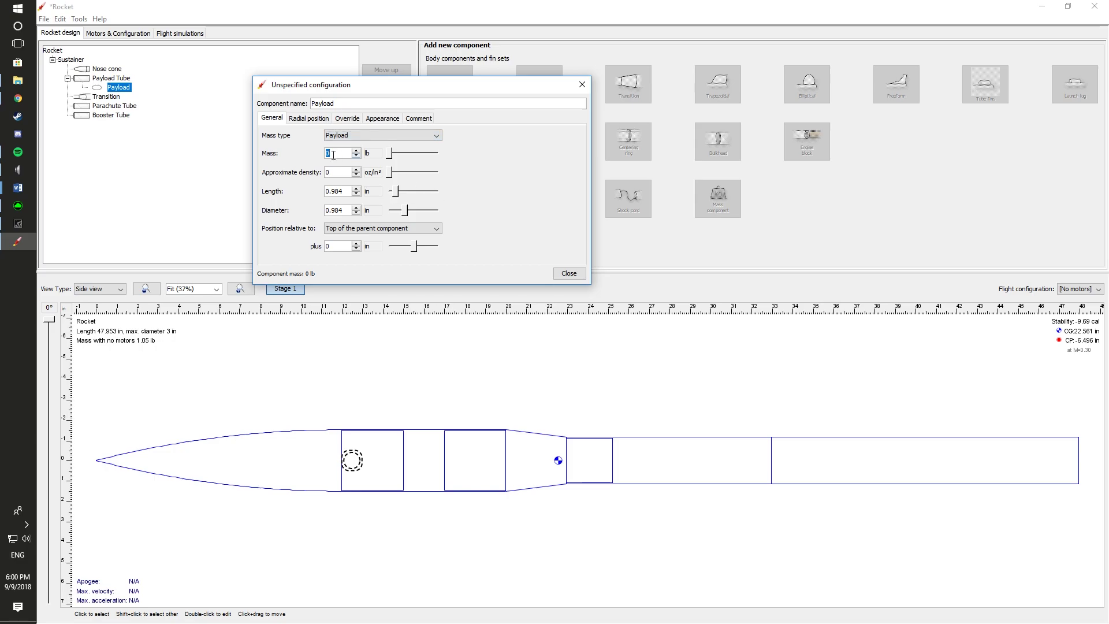
# - Set the Payload component's length to 6 in and diameter to 2.5 in
pyautogui.click(340, 192)
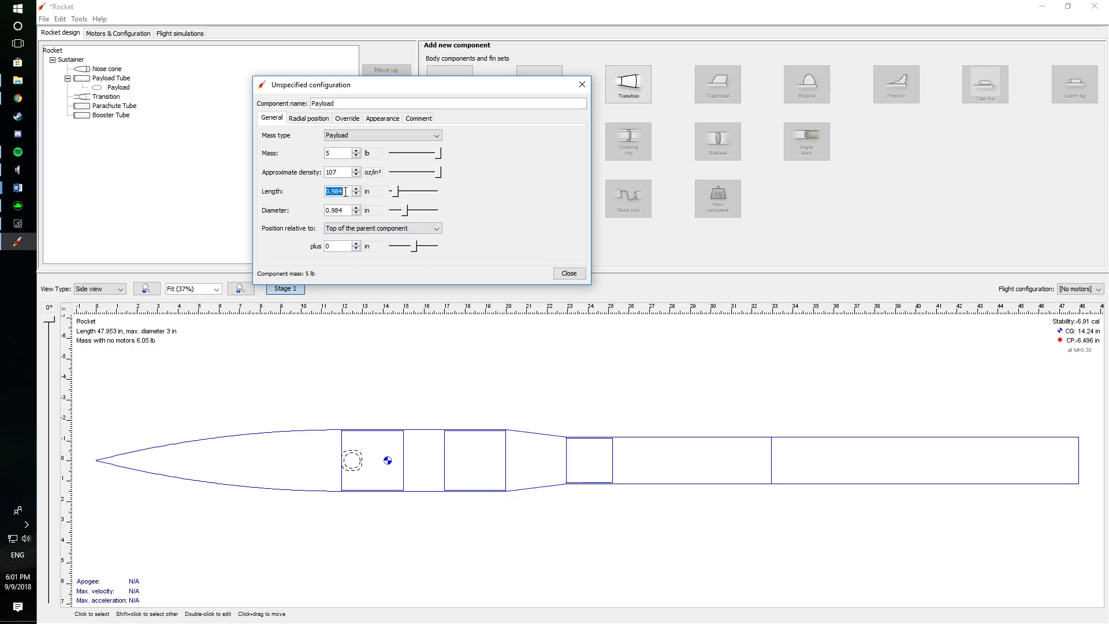
pyautogui.write('6')
pyautogui.click(347, 213)
pyautogui.write('2.5')
# - Offset the Payload component 1 in from the top of the Payload Tube and close its configuration
pyautogui.click(344, 248)
pyautogui.press('Return')
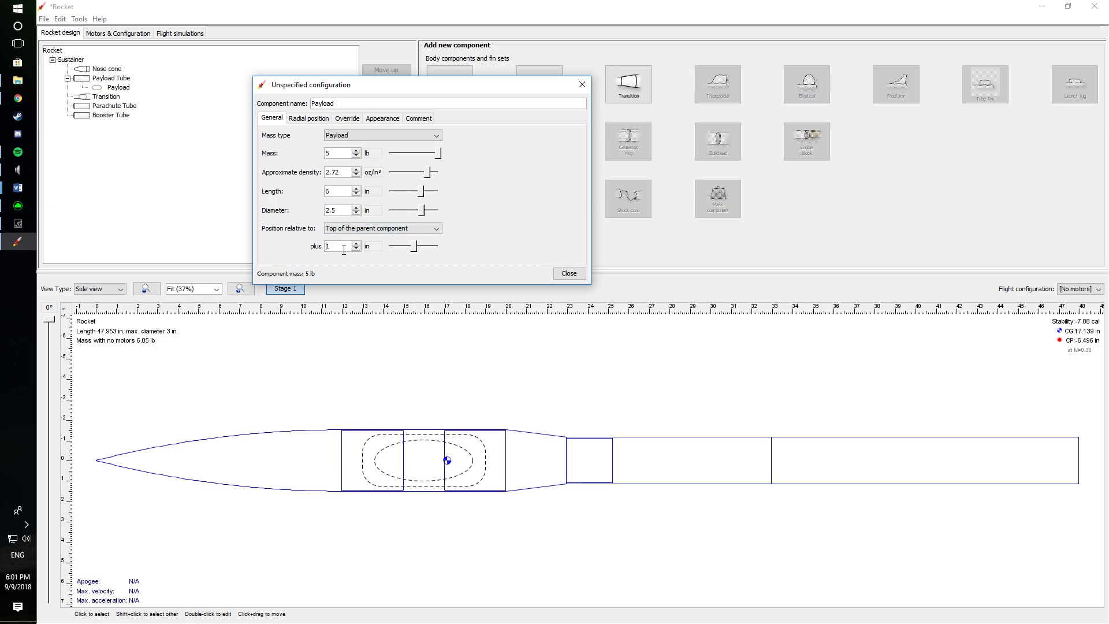
pyautogui.click(565, 274)
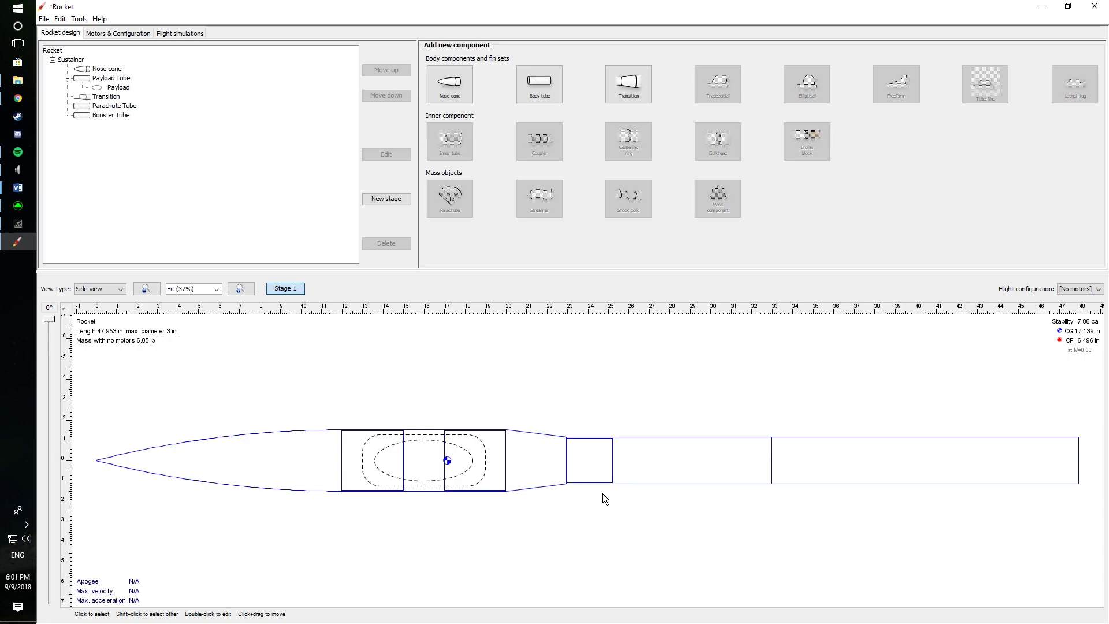
# - Add a bulkhead to the Transition and set its thickness to 0.125 in
pyautogui.doubleClick(535, 453)
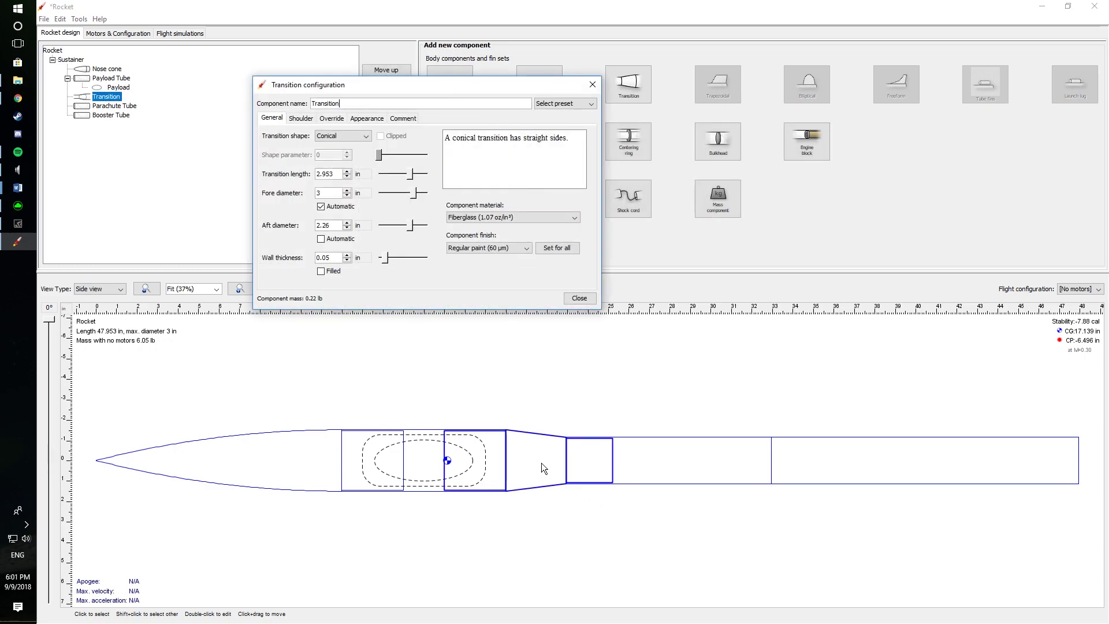
pyautogui.click(580, 298)
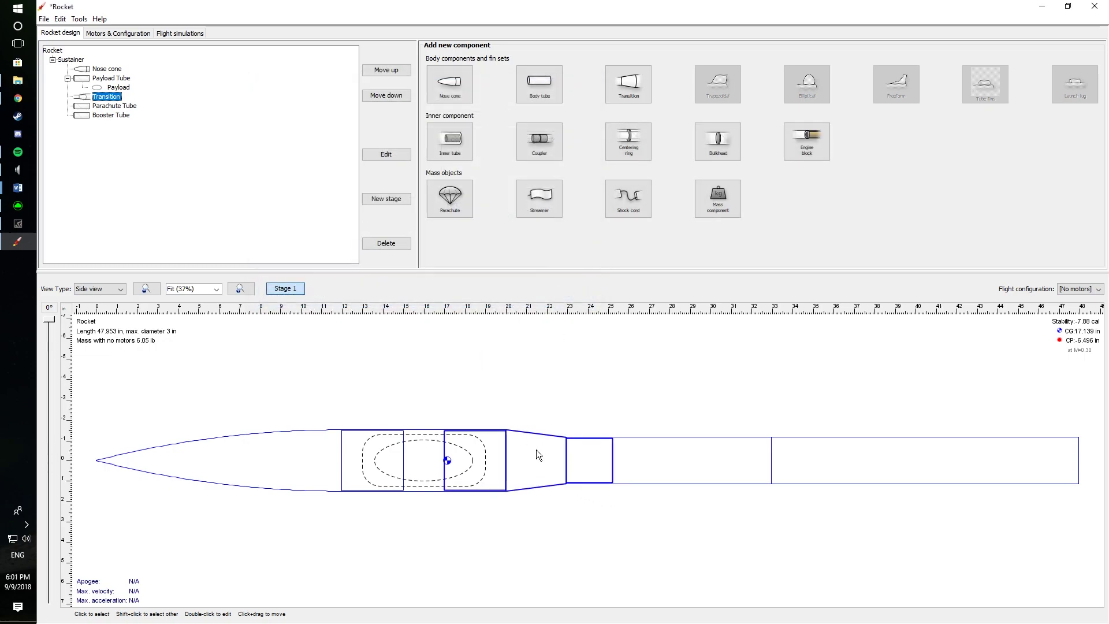
pyautogui.click(718, 140)
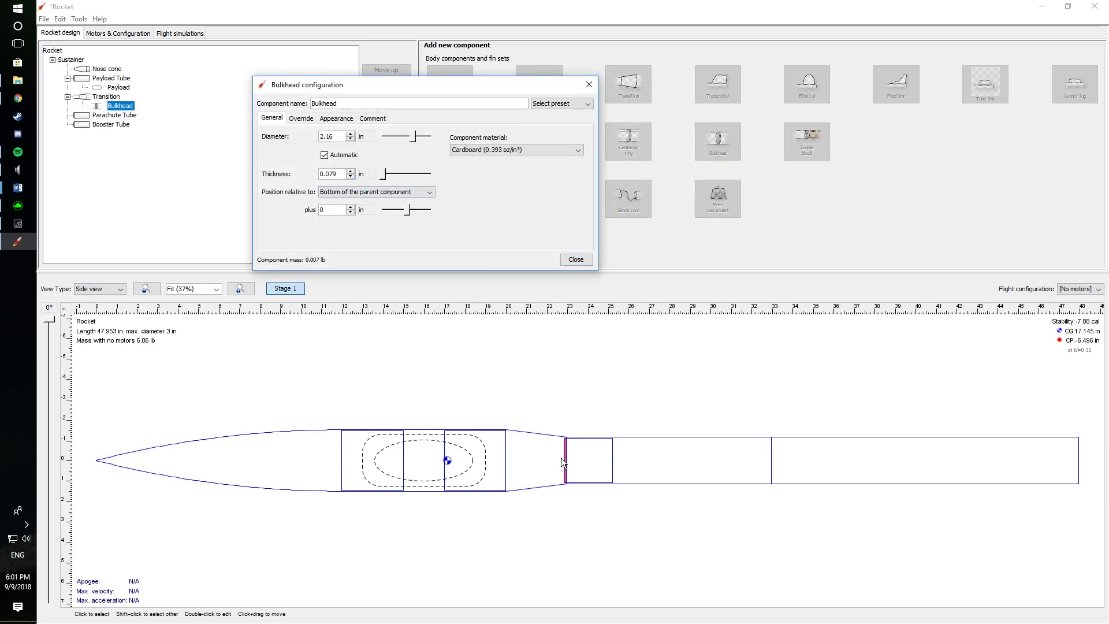
pyautogui.doubleClick(341, 174)
pyautogui.write('.125')
# - Set the Transition bulkhead's material to Plywood (birch) and close its configuration
pyautogui.click(507, 152)
pyautogui.scroll(-2, 520, 205)
pyautogui.click(540, 216)
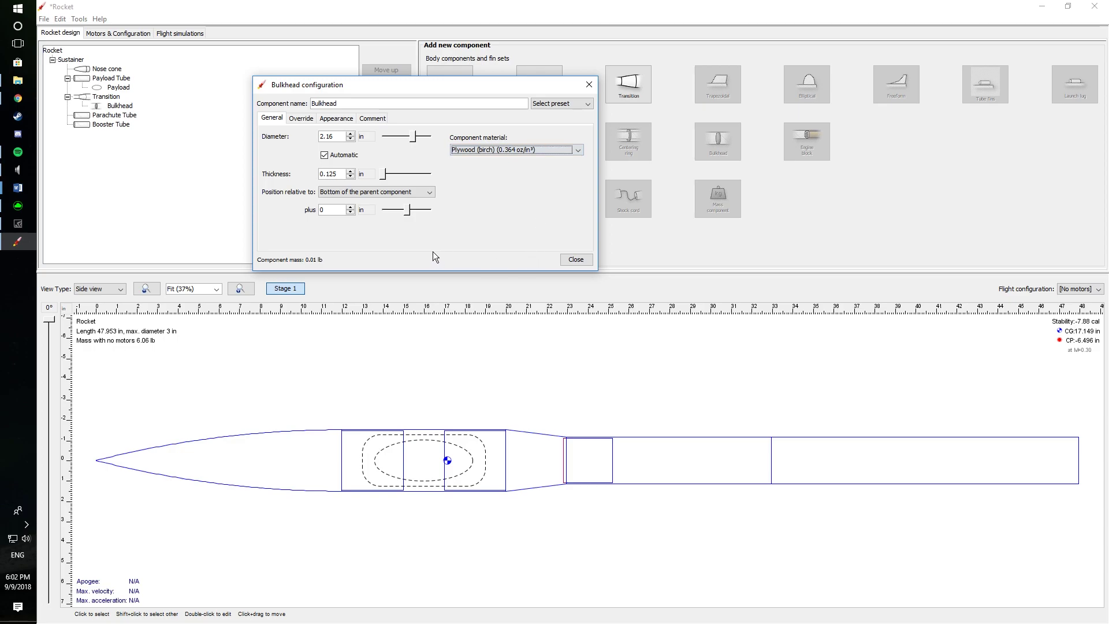
pyautogui.click(575, 260)
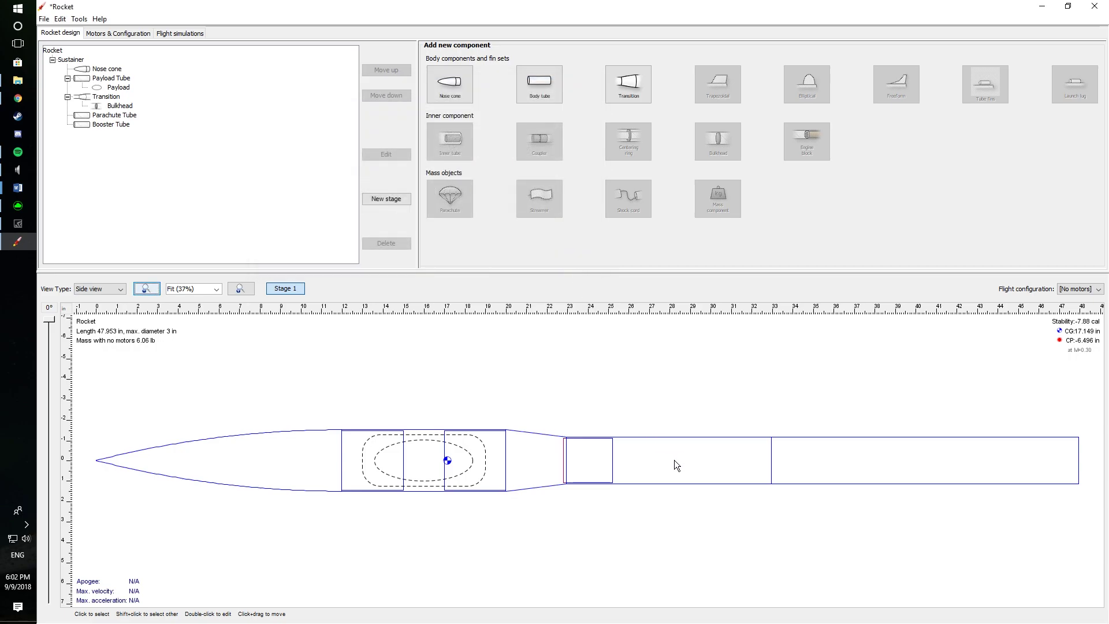
# - Add a bulkhead to the Parachute Tube and set its thickness to 0.125 in
pyautogui.click(727, 460)
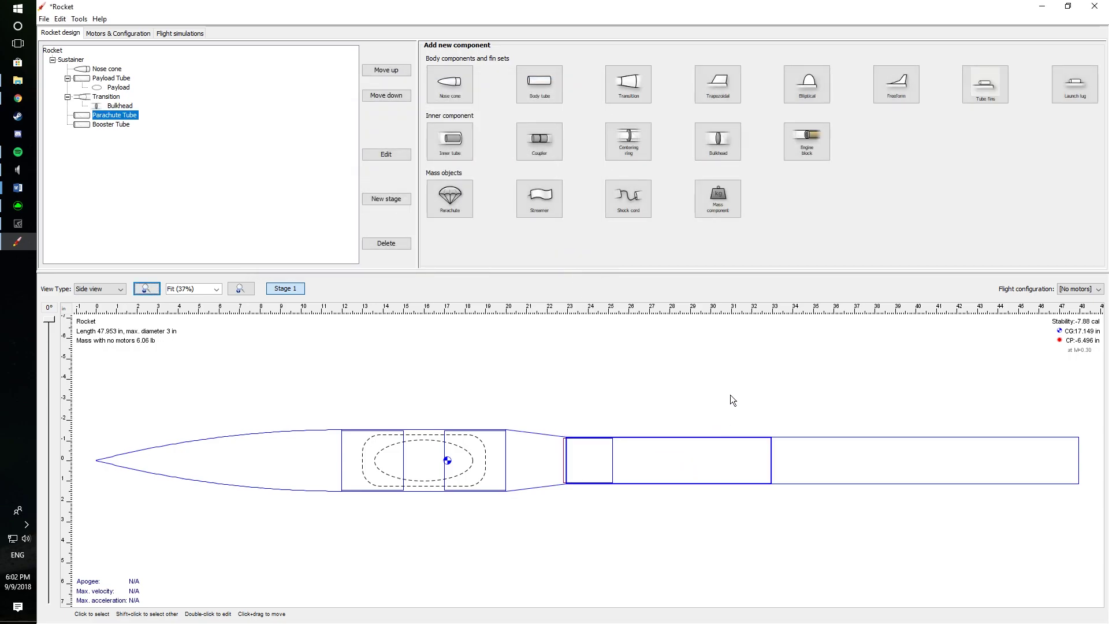
pyautogui.click(728, 149)
pyautogui.click(339, 173)
pyautogui.write('.125')
# - Set the Parachute Tube bulkhead's material to Plywood (birch) and close its configuration
pyautogui.click(516, 150)
pyautogui.scroll(-2, 498, 220)
pyautogui.click(497, 217)
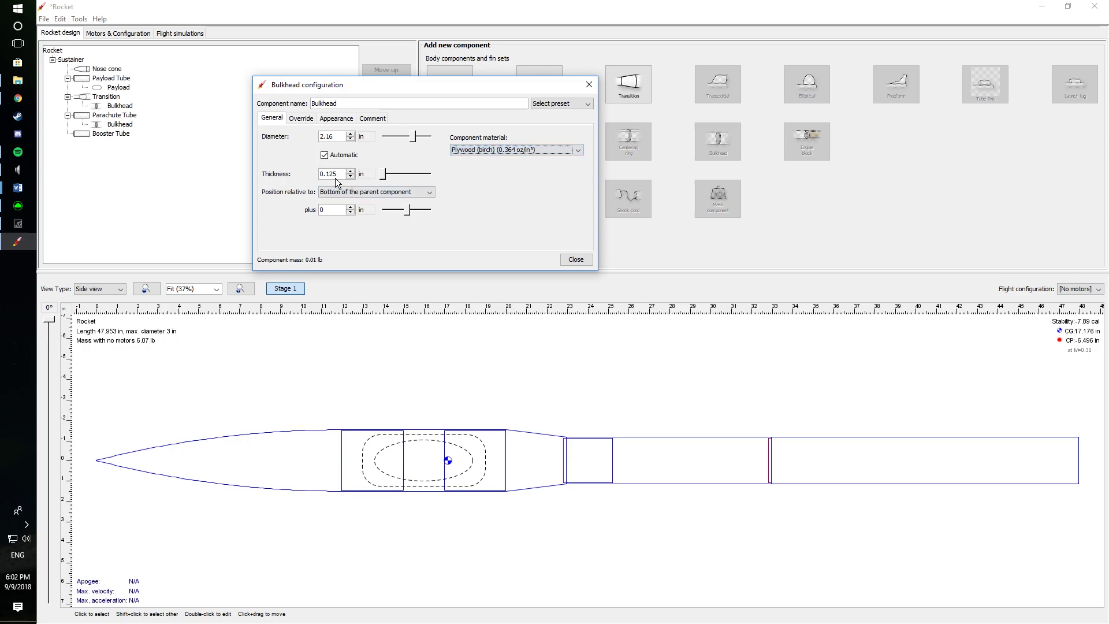
pyautogui.click(581, 261)
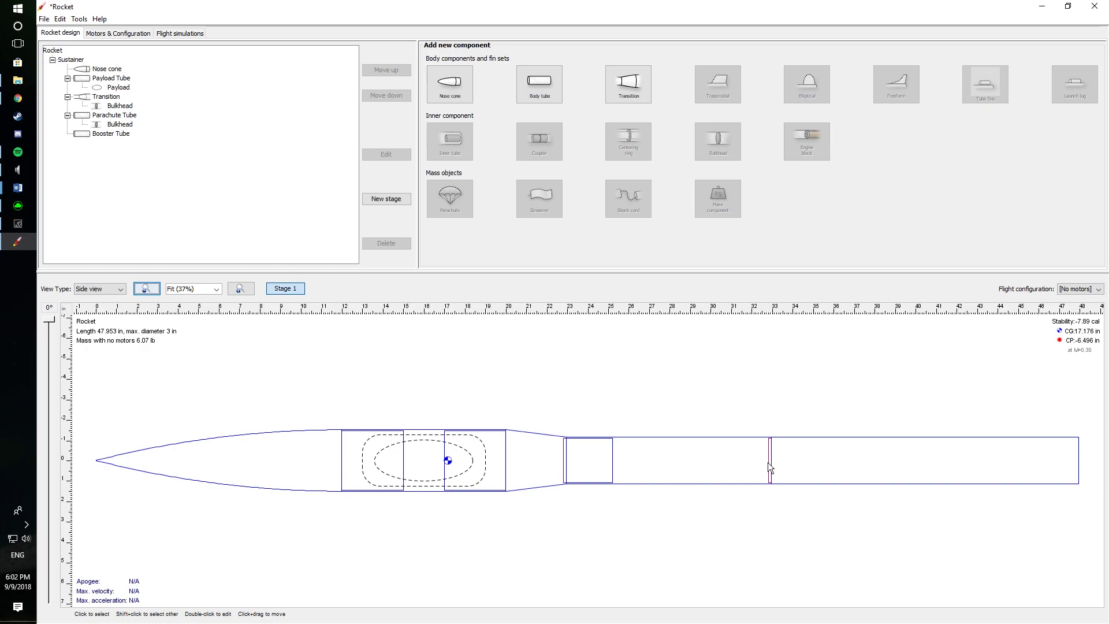
# - Add a tube coupler to the Parachute Tube and set its material to Blue tube
pyautogui.click(737, 470)
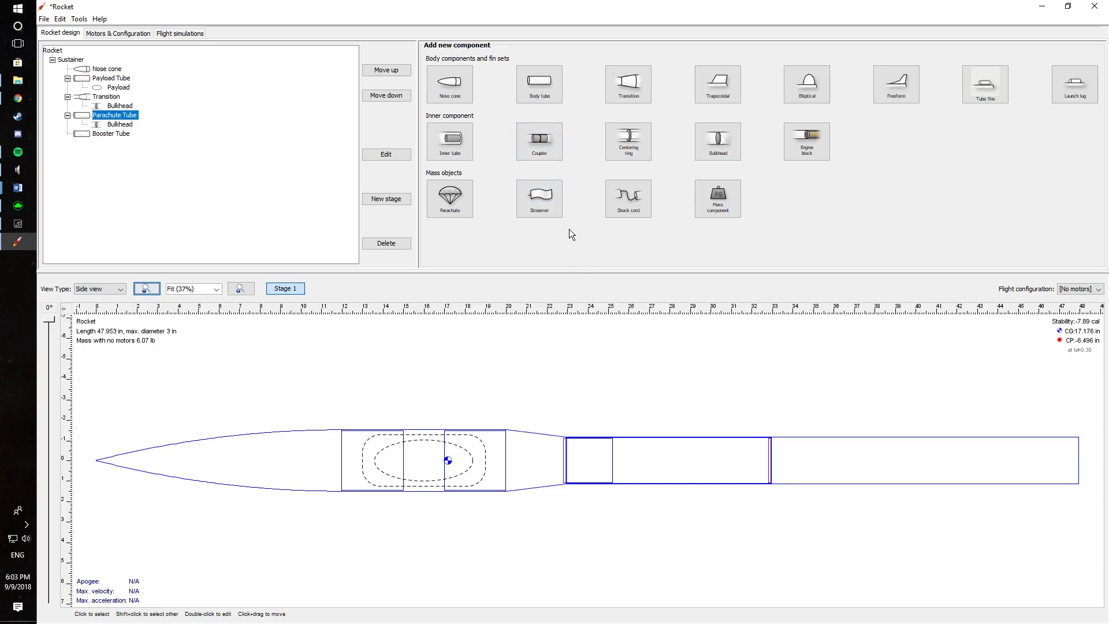
pyautogui.click(547, 153)
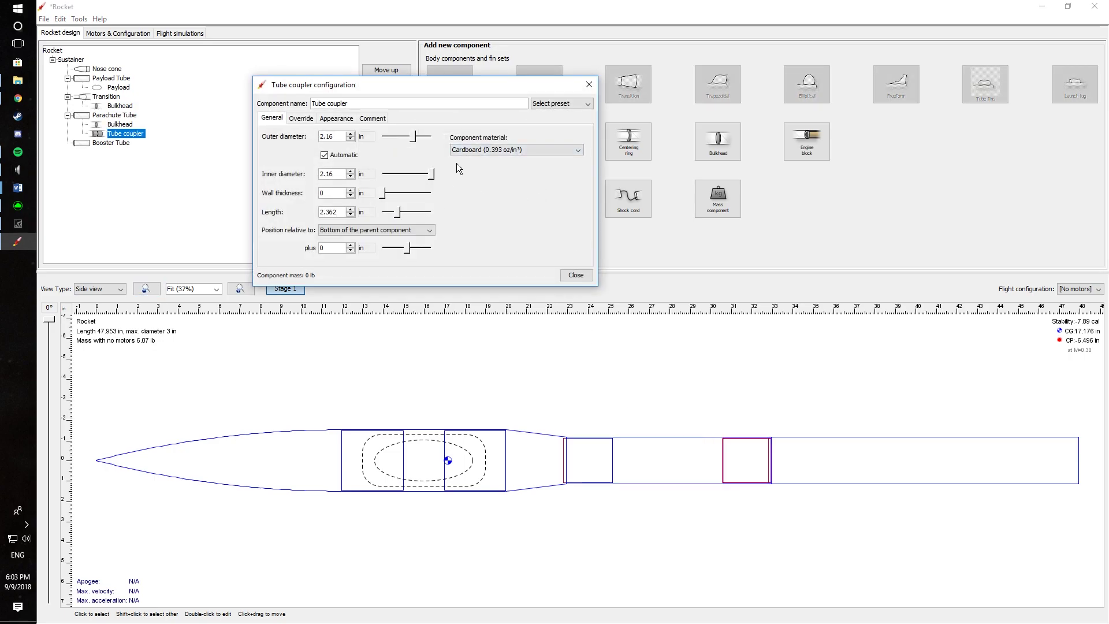
pyautogui.click(467, 148)
pyautogui.scroll(1, 492, 179)
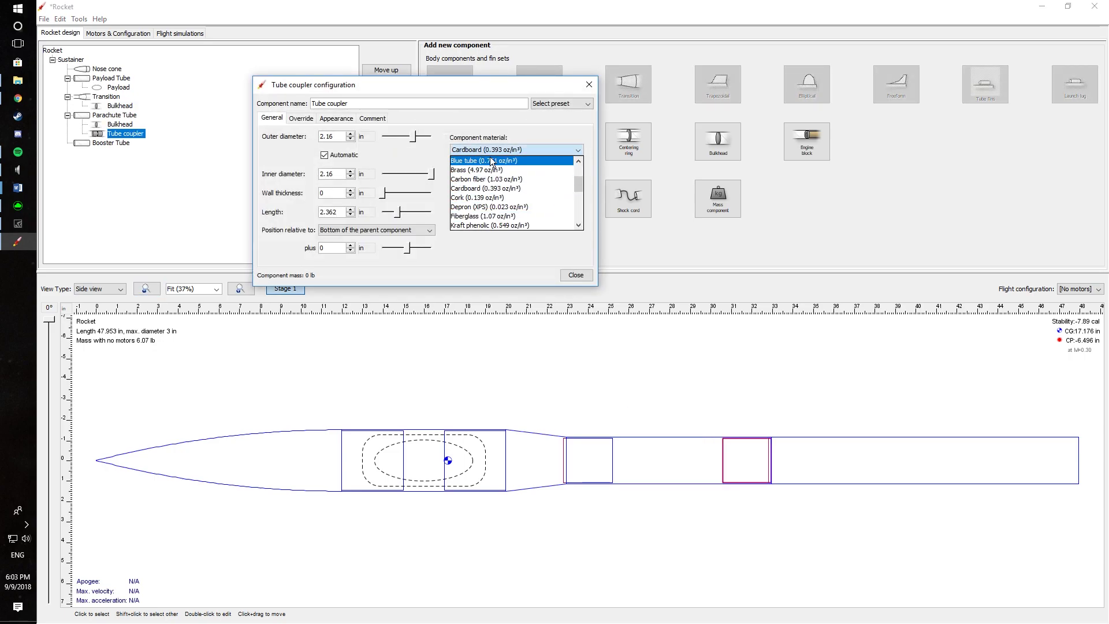
pyautogui.click(492, 161)
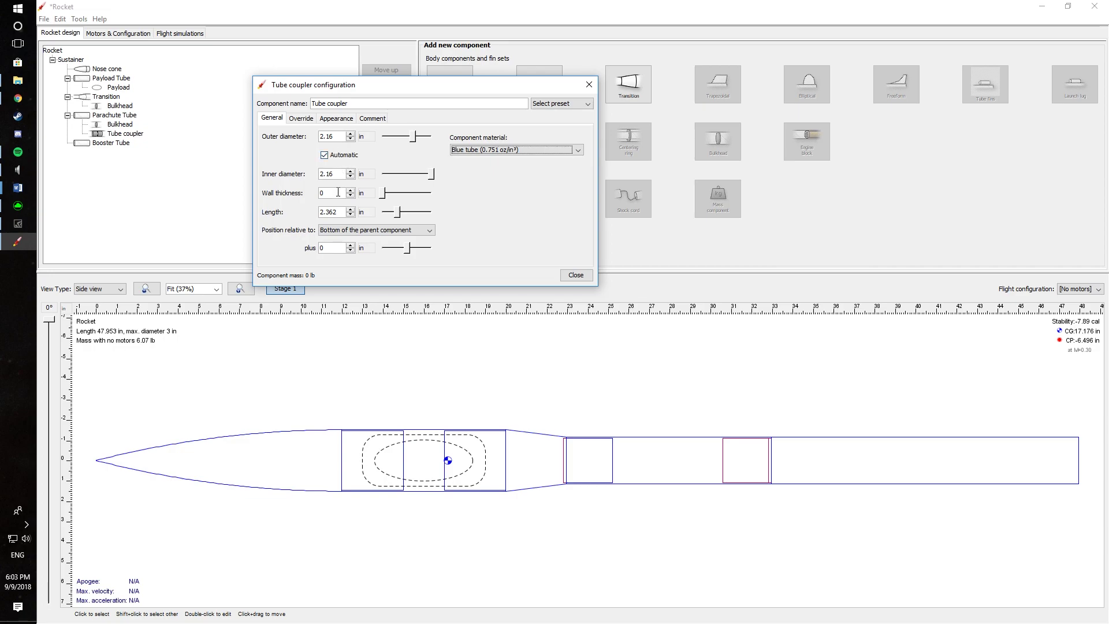
# - Set the tube coupler's wall thickness to 0.05 in and length to 4.52 in
pyautogui.click(339, 192)
pyautogui.write('.05')
pyautogui.doubleClick(339, 212)
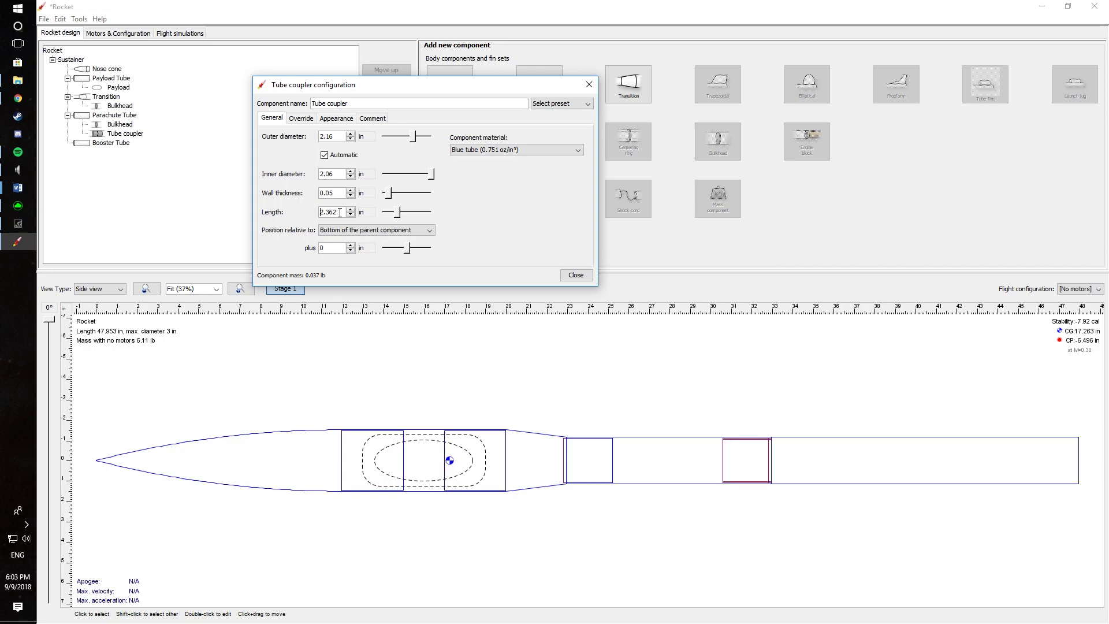
pyautogui.write('4.52')
# - Offset the tube coupler 2.26 in from the bottom of the Parachute Tube and close its configuration
pyautogui.doubleClick(335, 248)
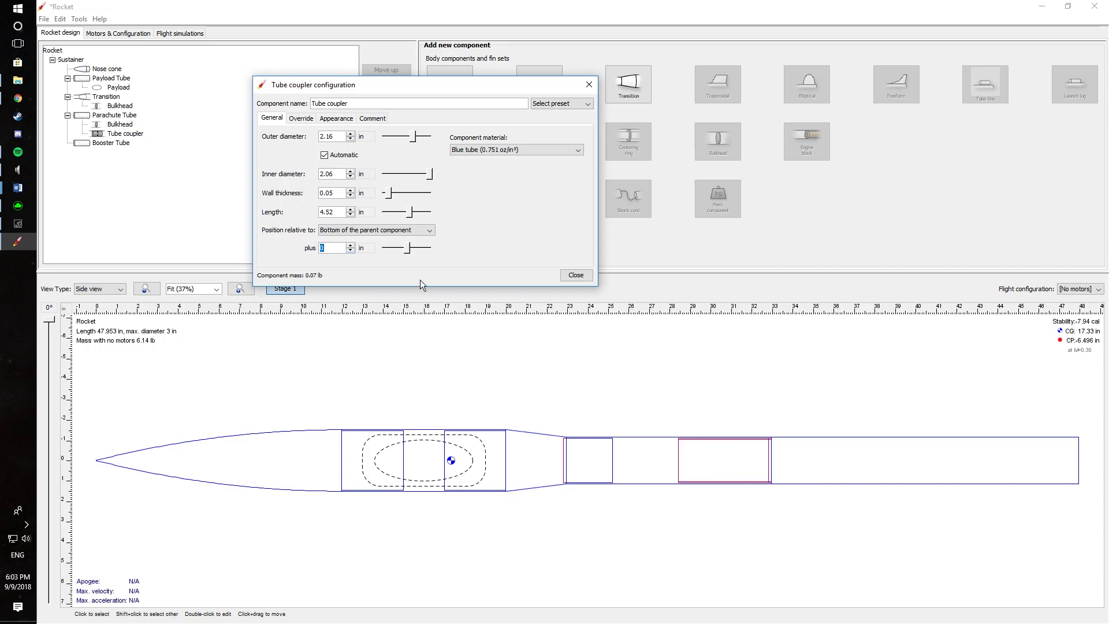
pyautogui.write('26')
pyautogui.press('Return')
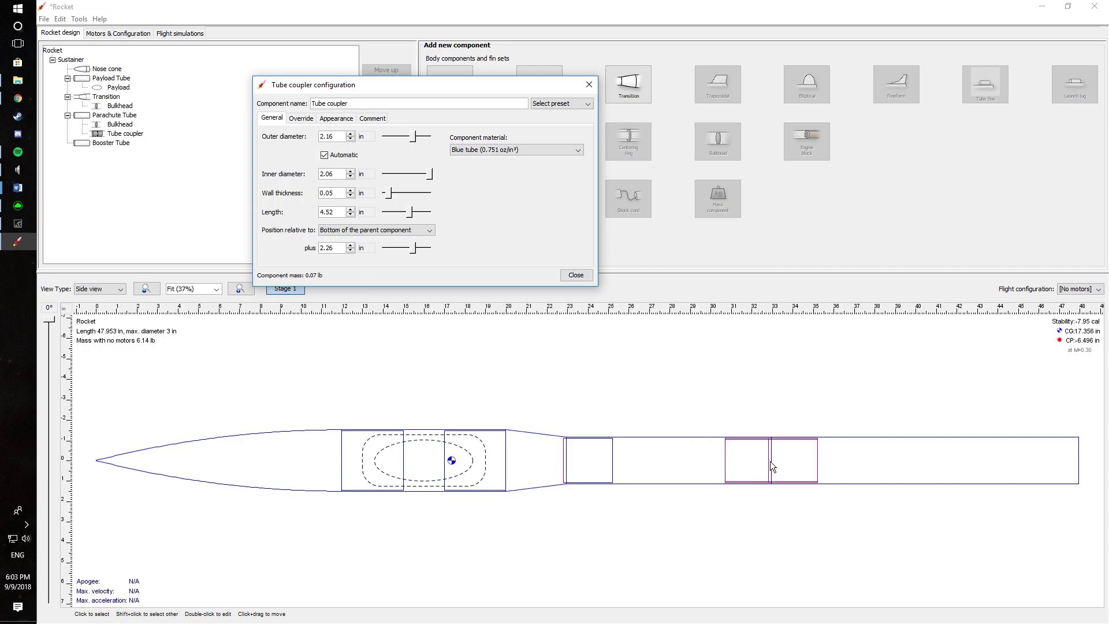
pyautogui.click(575, 275)
# - Add a parachute to the Parachute Tube with a packed length of 8 in and packed diameter of 2 in
pyautogui.click(684, 462)
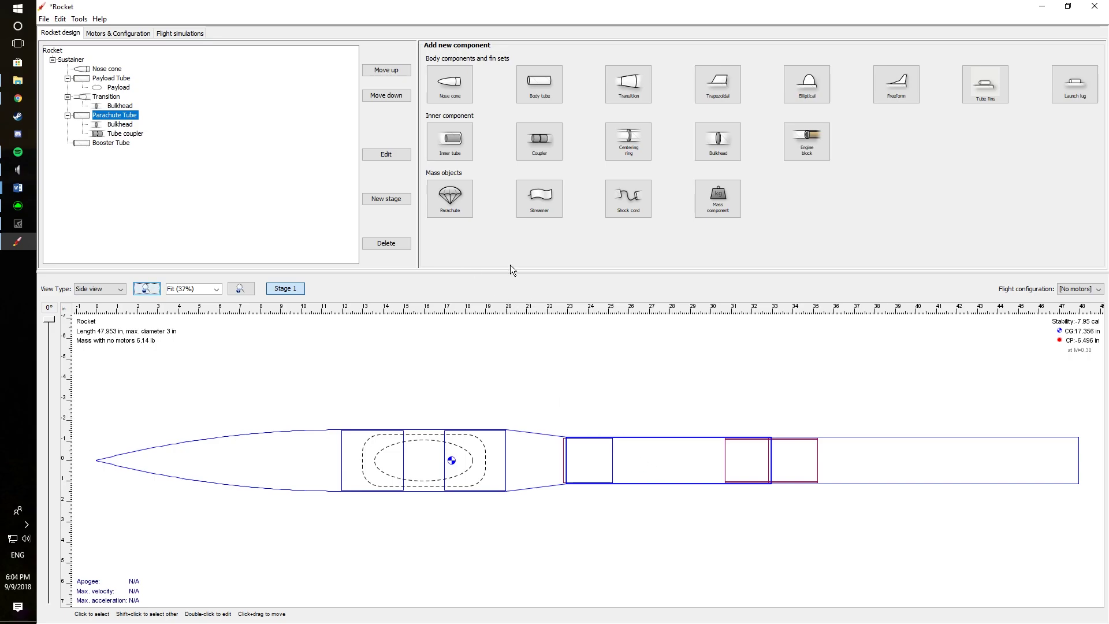
pyautogui.click(453, 212)
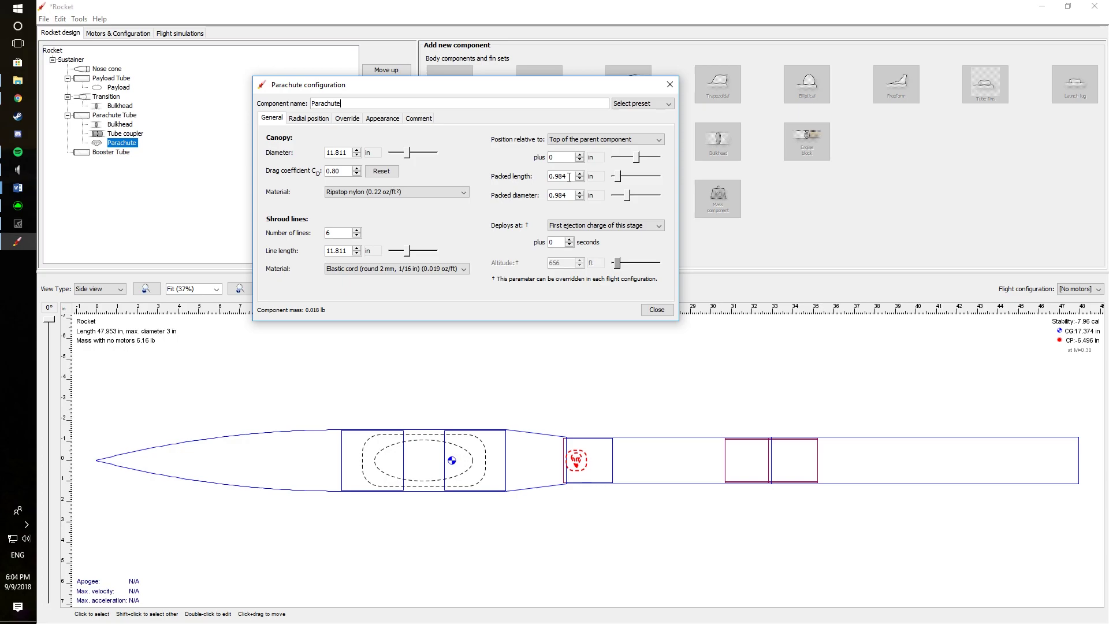
pyautogui.click(569, 177)
pyautogui.write('8')
pyautogui.press('Tab')
pyautogui.write('2')
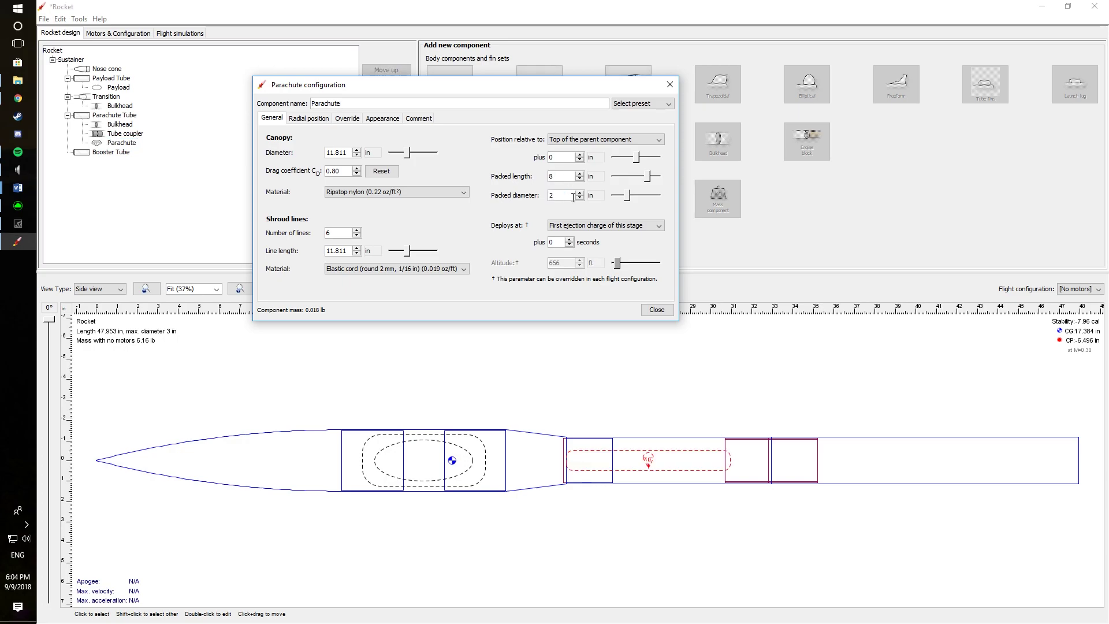
# - Offset the parachute 1.5 in from the top of the Parachute Tube and close its configuration
pyautogui.click(561, 242)
pyautogui.click(565, 157)
pyautogui.press('Return')
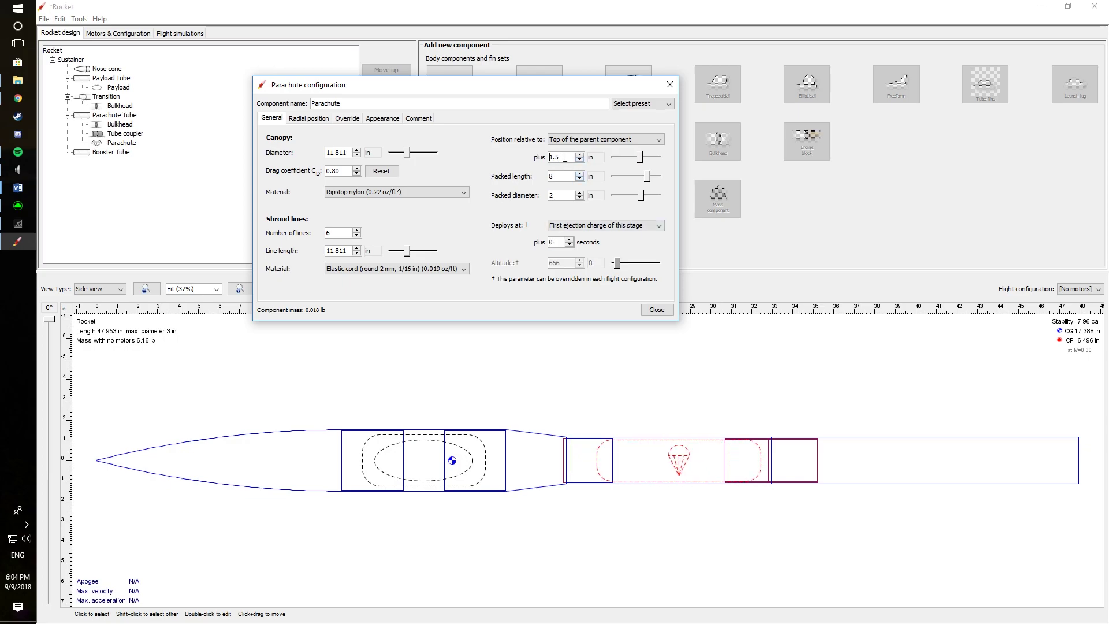
pyautogui.click(657, 311)
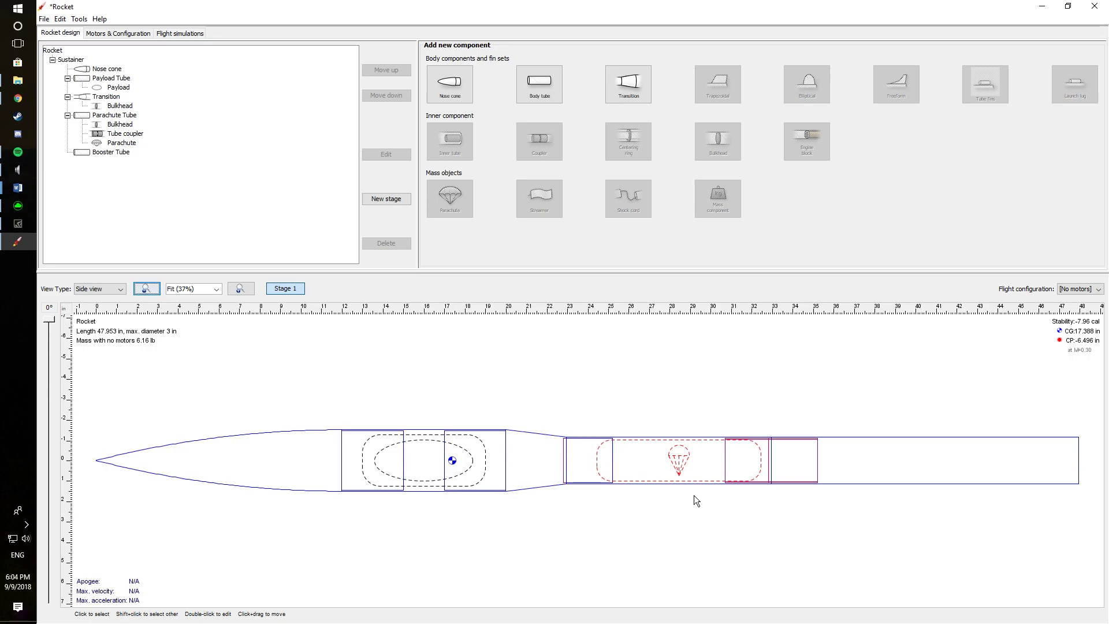
# - Add a shock cord to the Parachute Tube, offset 0.5 in from the top of the tube
pyautogui.click(662, 469)
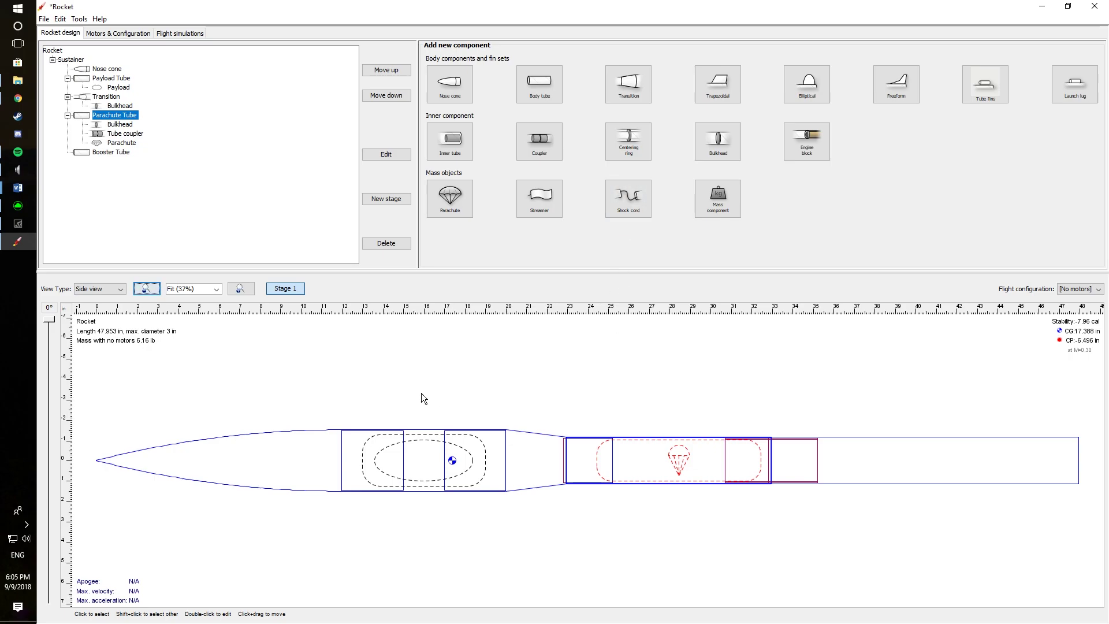
pyautogui.click(643, 216)
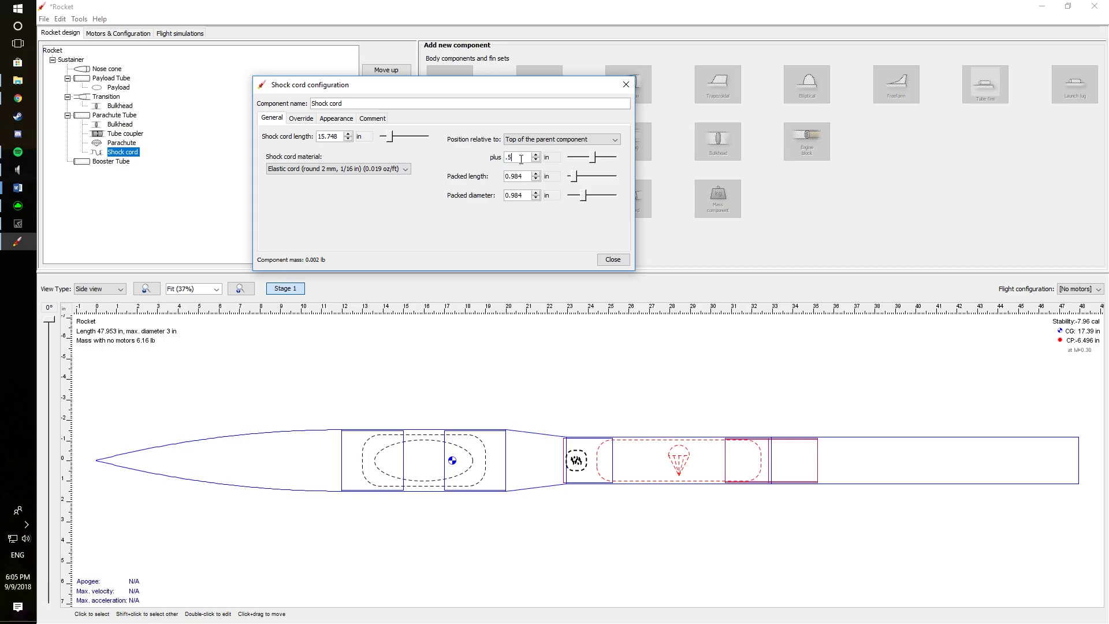
pyautogui.click(521, 157)
pyautogui.write('.5')
pyautogui.press('Return')
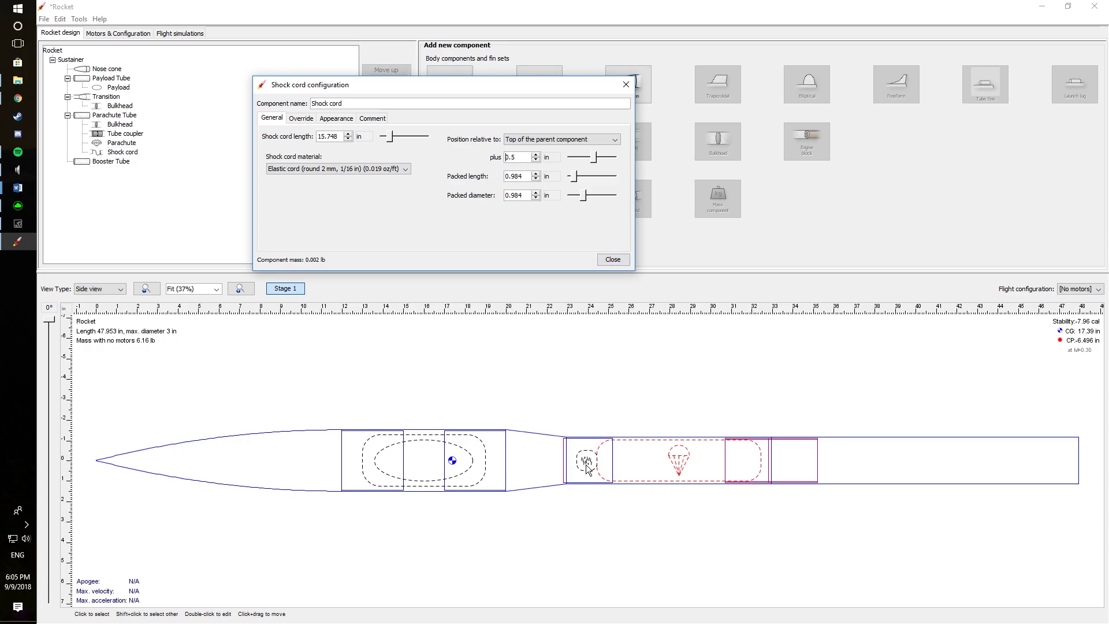
pyautogui.click(611, 262)
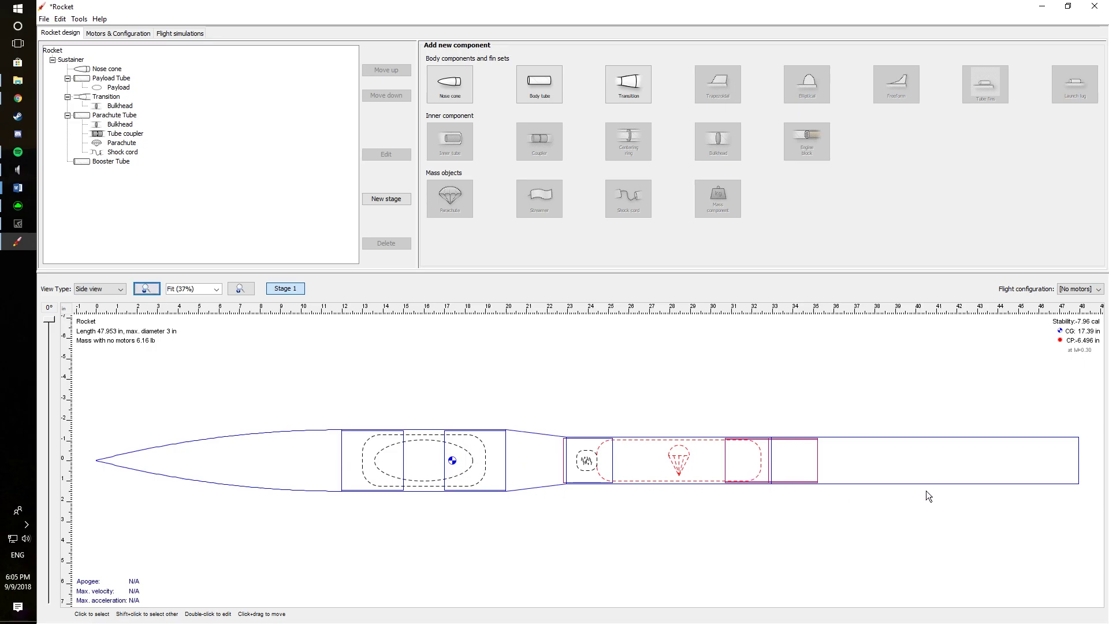
# - Add a trapezoidal fin set to the Booster Tube
pyautogui.doubleClick(1032, 467)
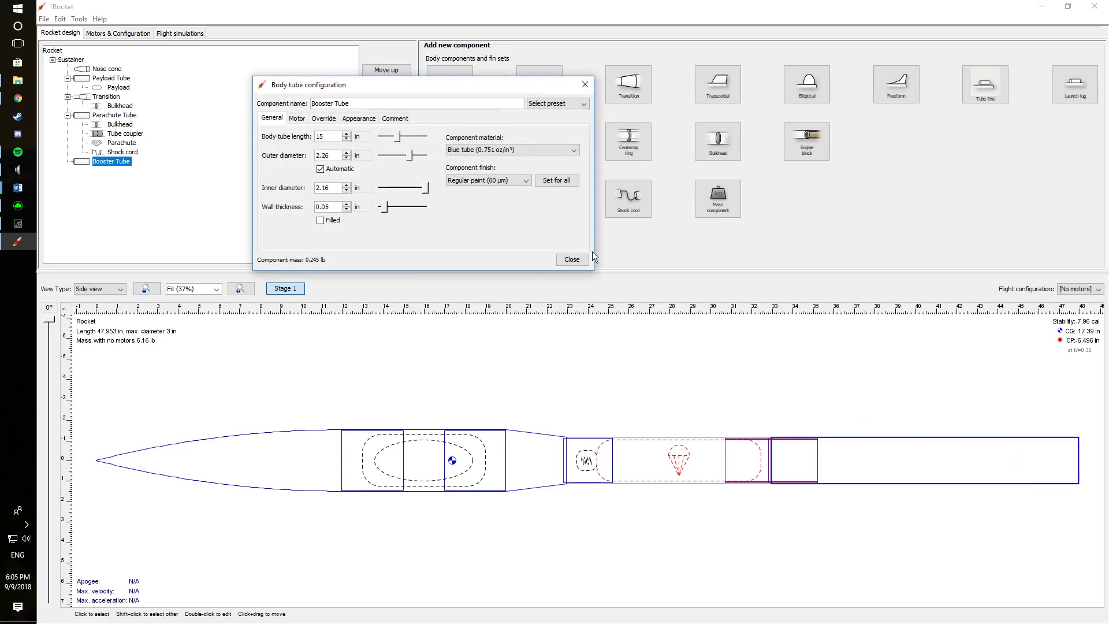
pyautogui.moveTo(494, 87); pyautogui.dragTo(524, 258)
pyautogui.click(615, 258)
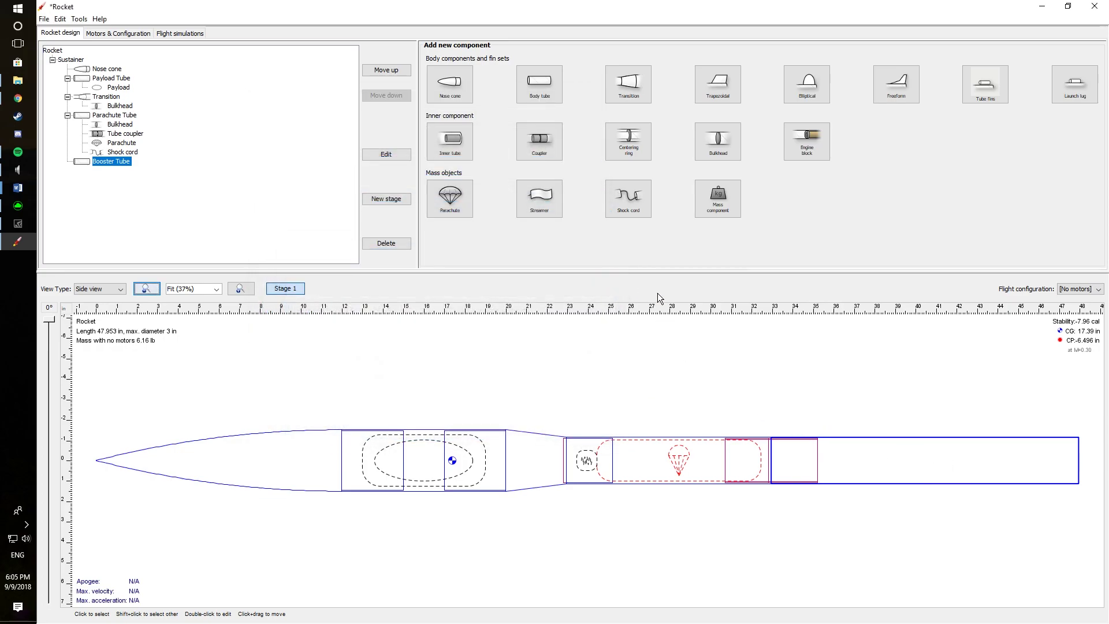
pyautogui.click(715, 92)
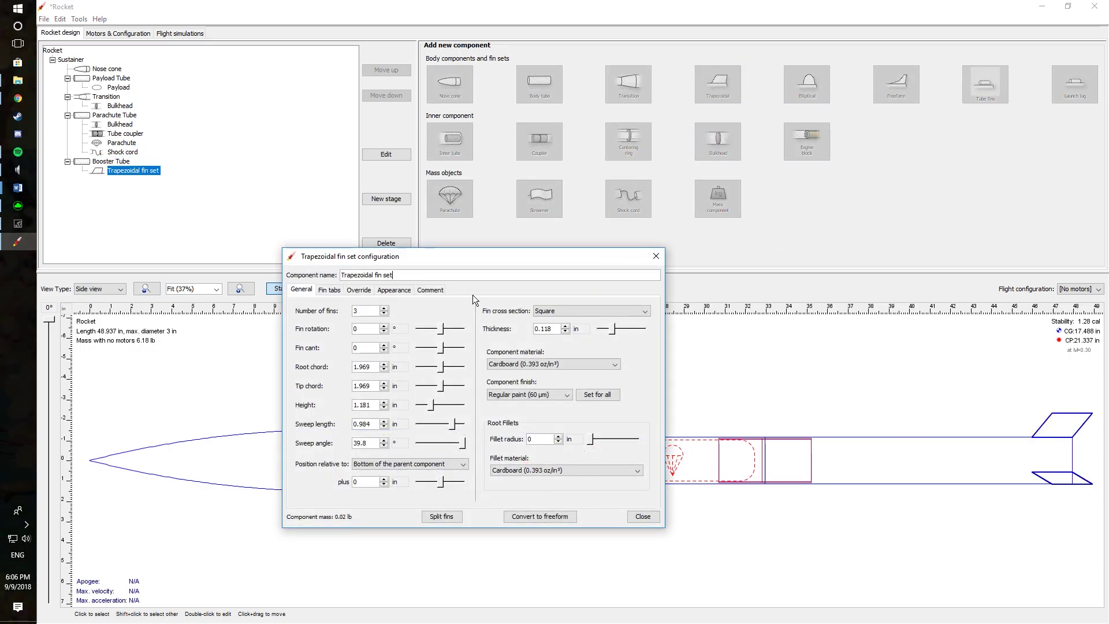
# - Set the trapezoidal fin set's material to Fiberglass and its fin cross section to Rounded
pyautogui.click(511, 365)
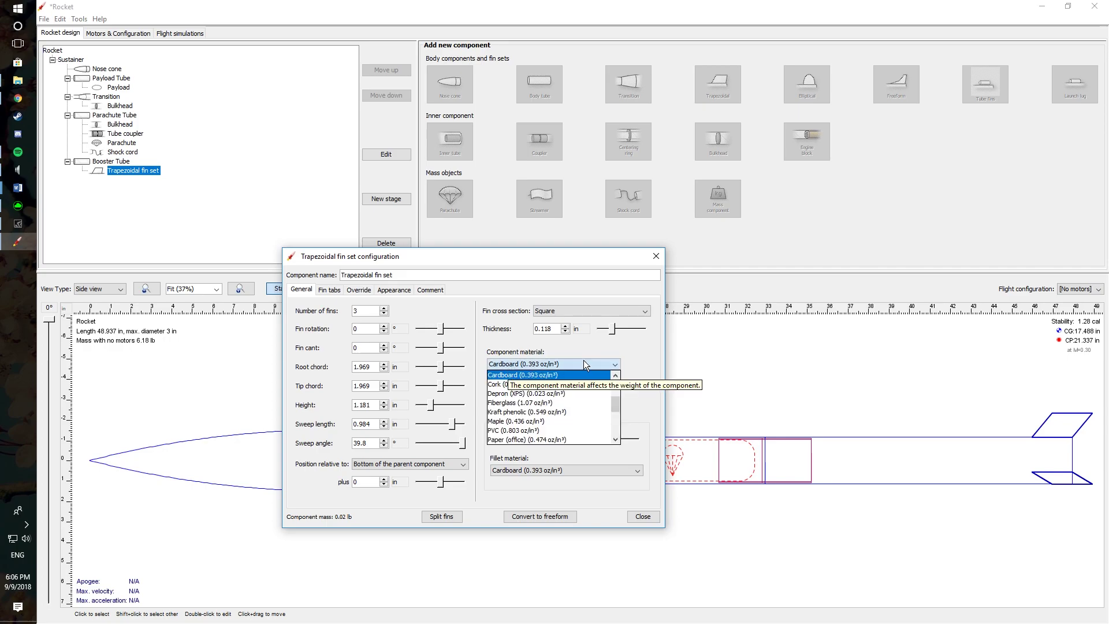
pyautogui.click(569, 403)
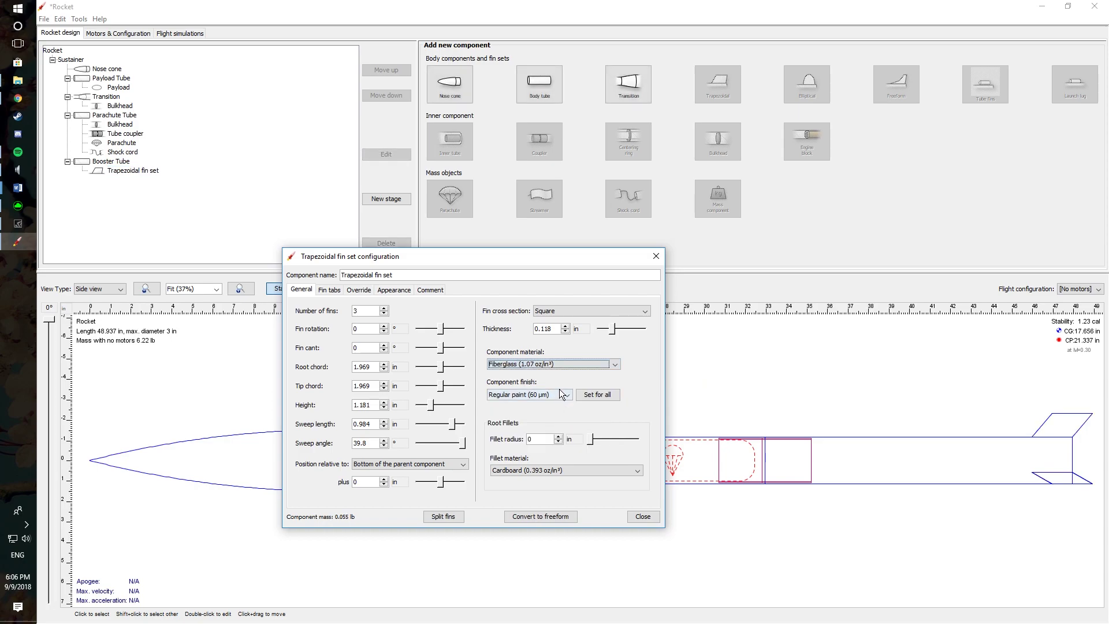
pyautogui.click(586, 314)
pyautogui.click(582, 329)
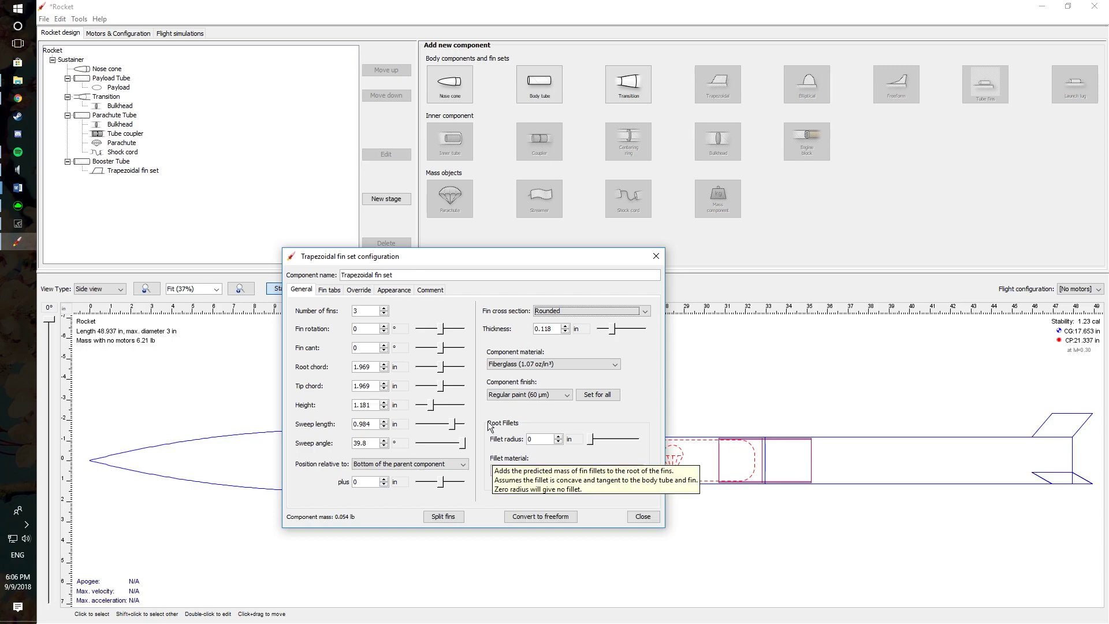
# - Set the fin set's root chord to 2.26 in and tip chord to 1.26 in
pyautogui.click(324, 290)
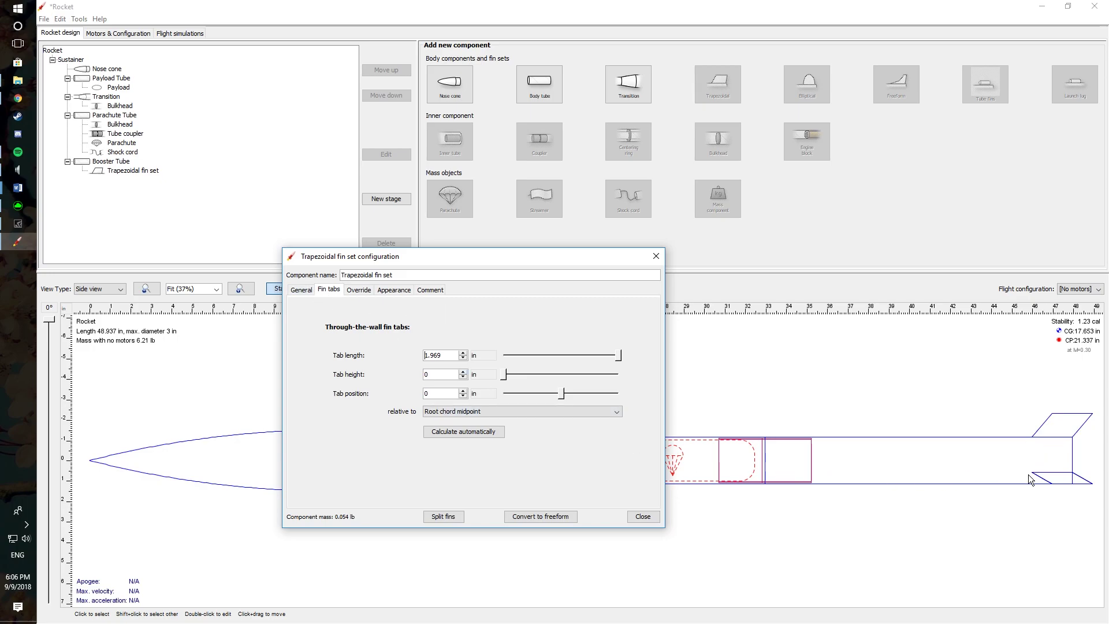
pyautogui.click(307, 291)
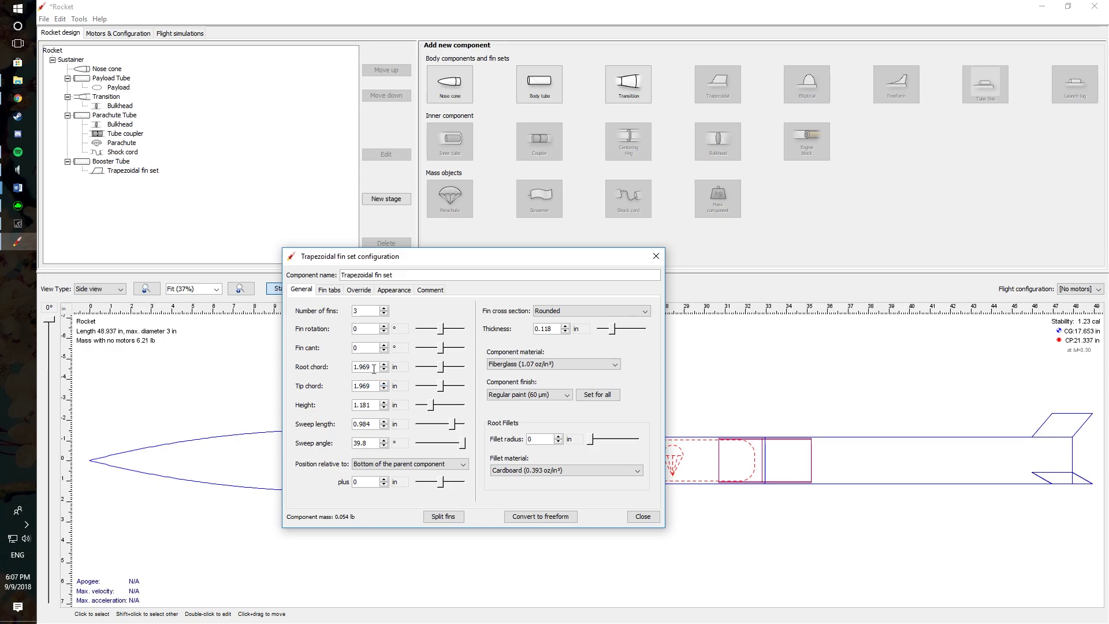
pyautogui.doubleClick(374, 368)
pyautogui.write('2.26')
pyautogui.doubleClick(374, 386)
pyautogui.write('1.2')
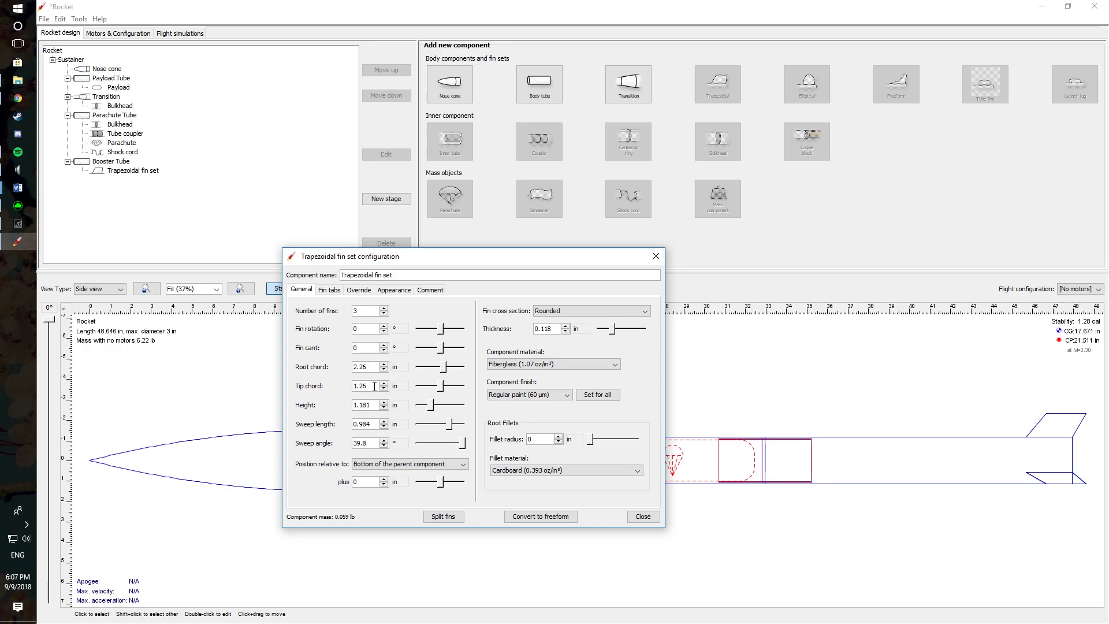
# - Set the fins' sweep length to 1 in and height to 1.2 in, and close the fin set configuration
pyautogui.doubleClick(374, 425)
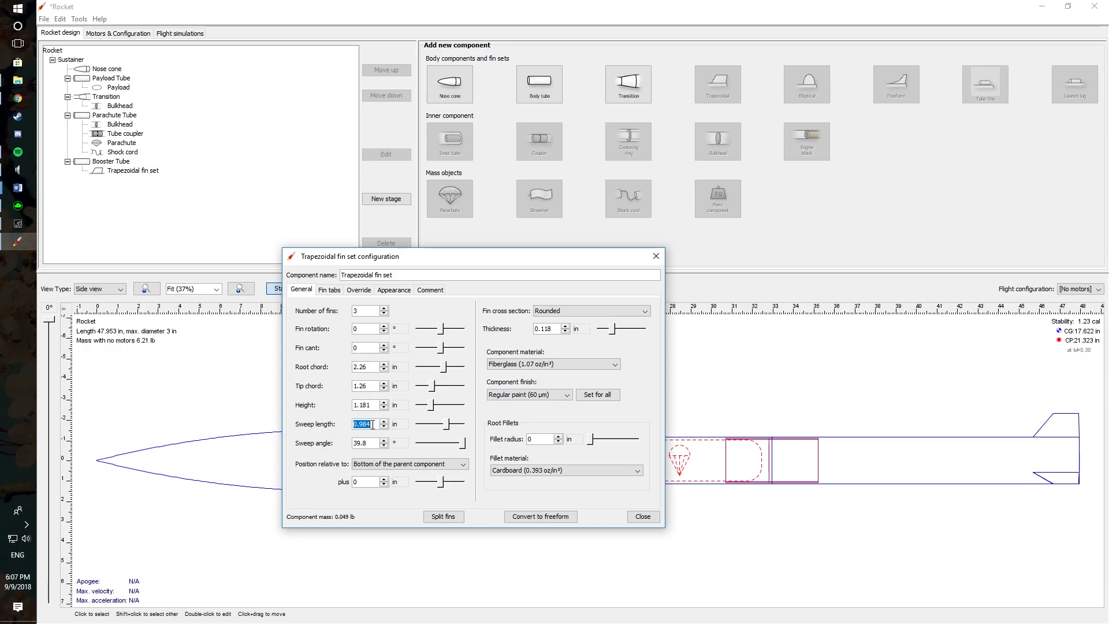
pyautogui.write('1')
pyautogui.doubleClick(373, 405)
pyautogui.write('1.2')
pyautogui.press('Return')
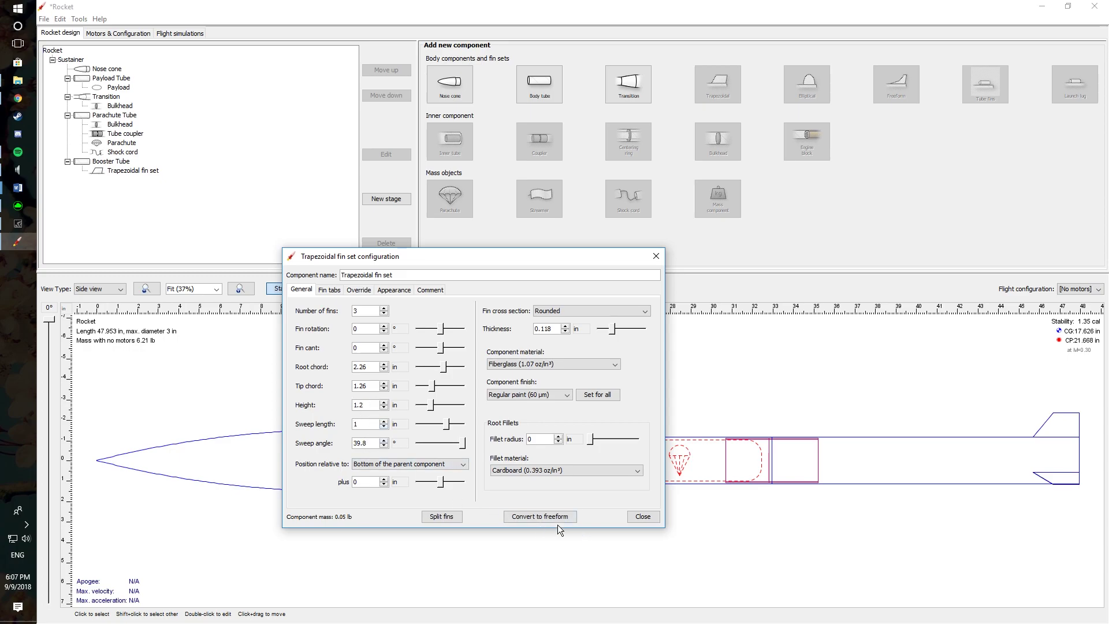
pyautogui.click(642, 516)
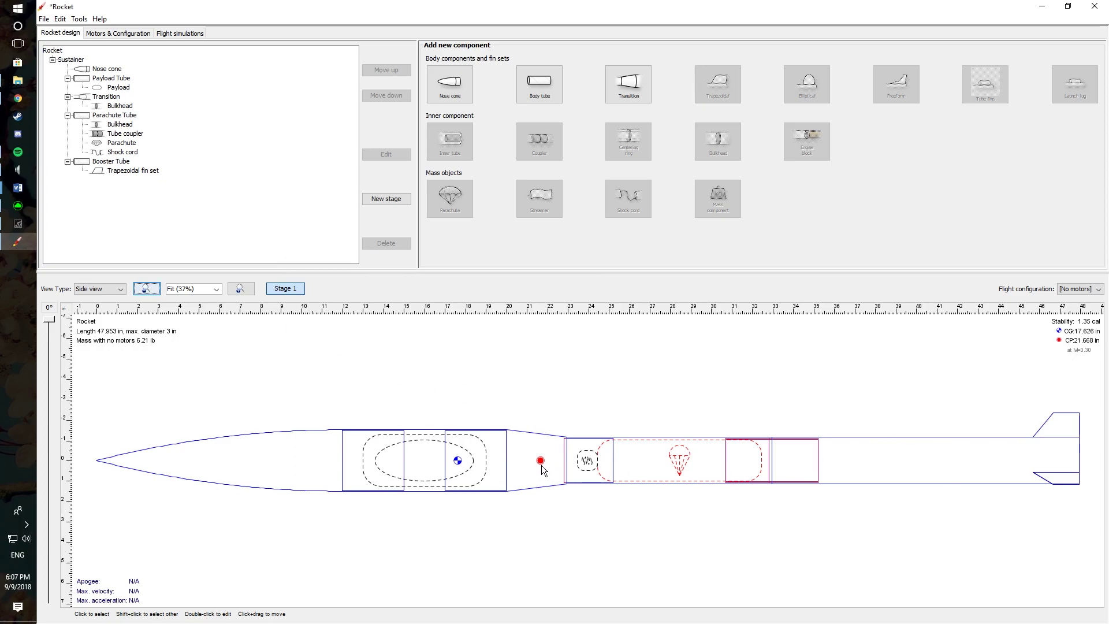
pyautogui.doubleClick(579, 389)
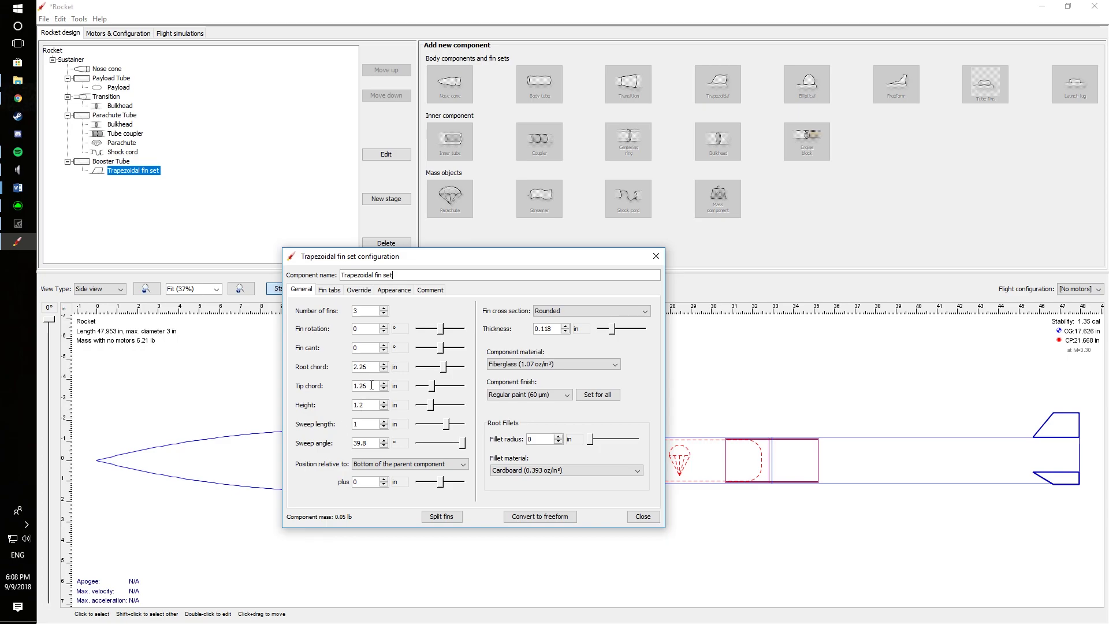
pyautogui.click(641, 517)
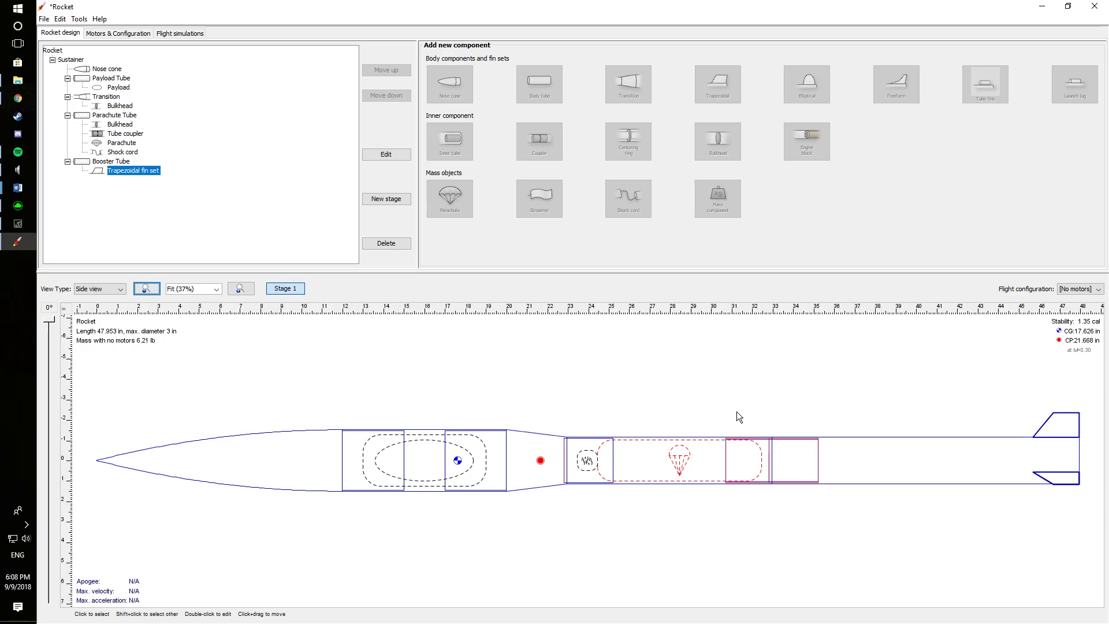